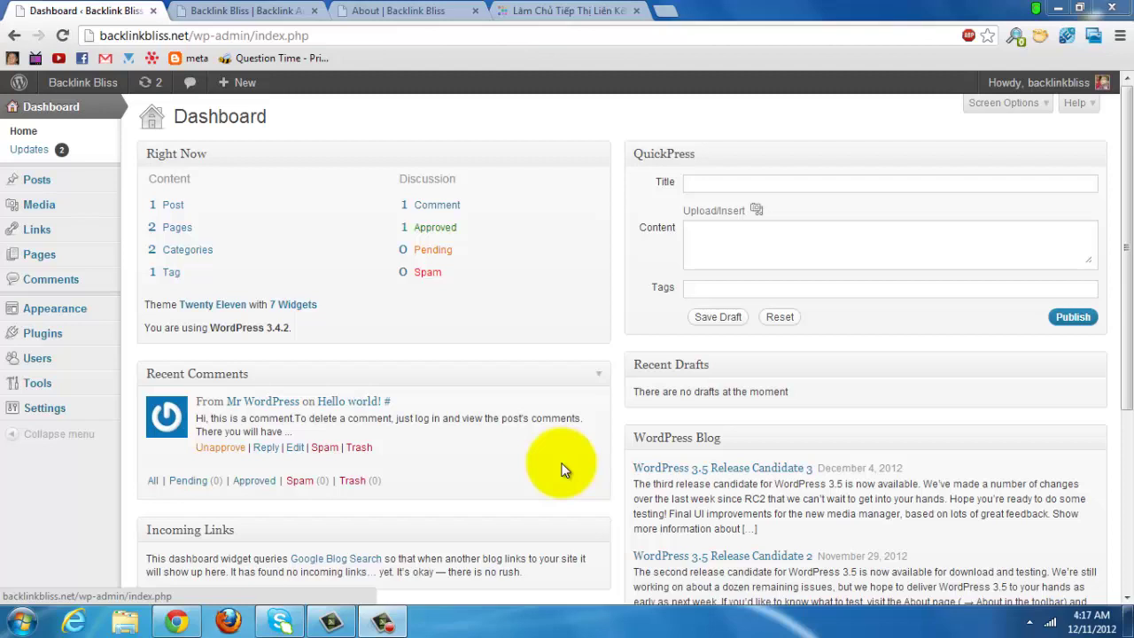
# Step: Launch FileZilla and go up two levels in the local site to the Downloads folder
pyautogui.click(19, 623)
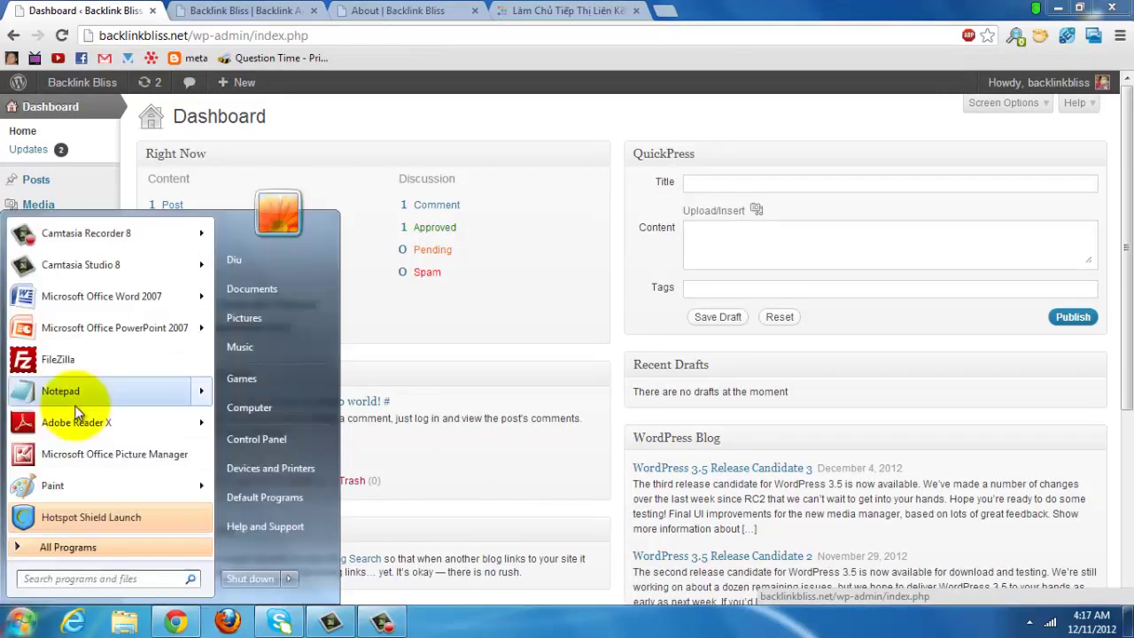
pyautogui.click(84, 358)
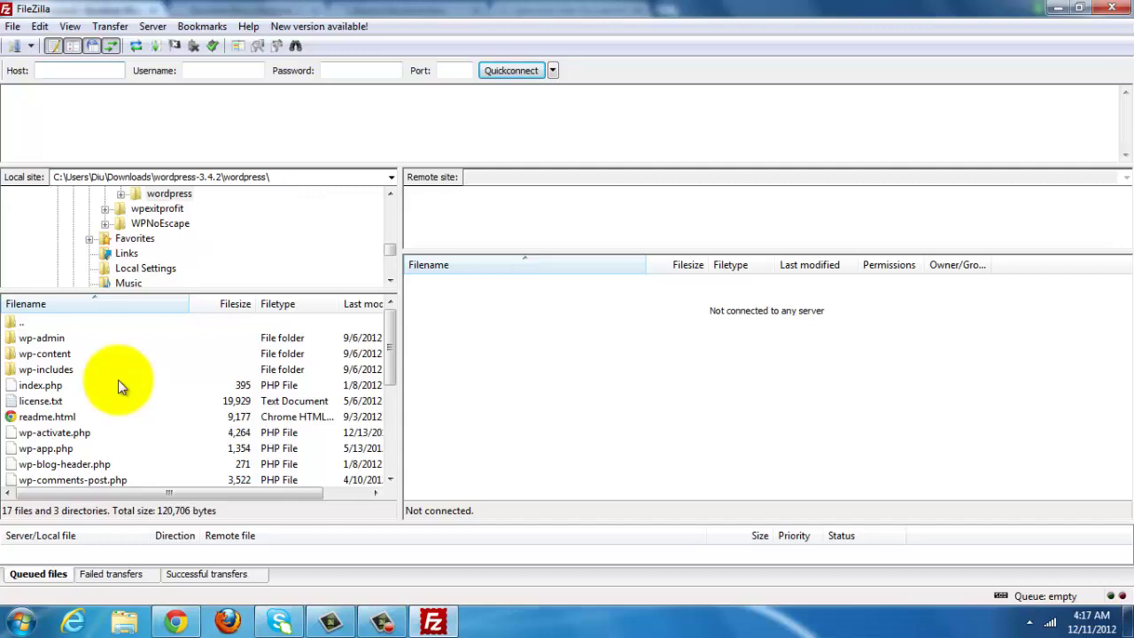
pyautogui.doubleClick(20, 325)
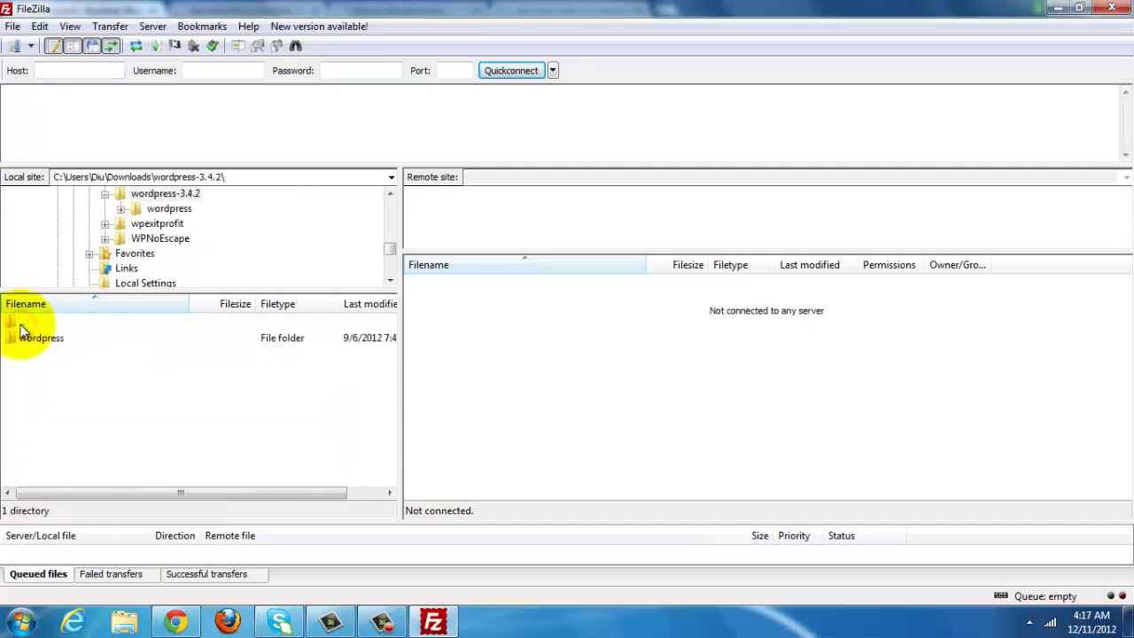
pyautogui.doubleClick(20, 325)
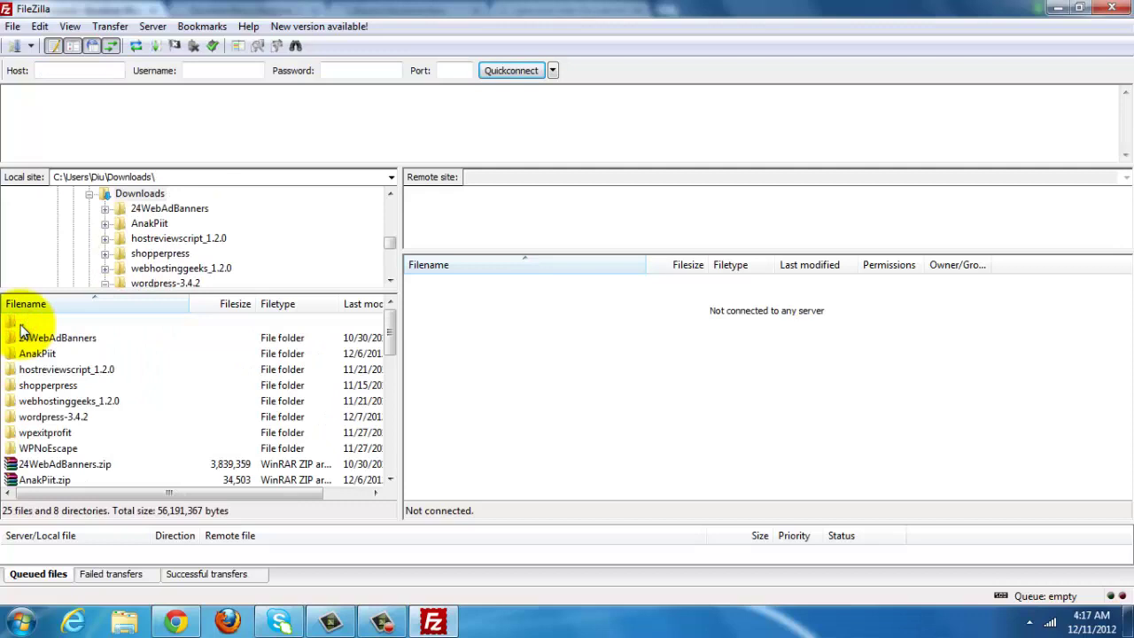
# Step: Connect to the saved amcoaching site from the Site Manager
pyautogui.click(13, 26)
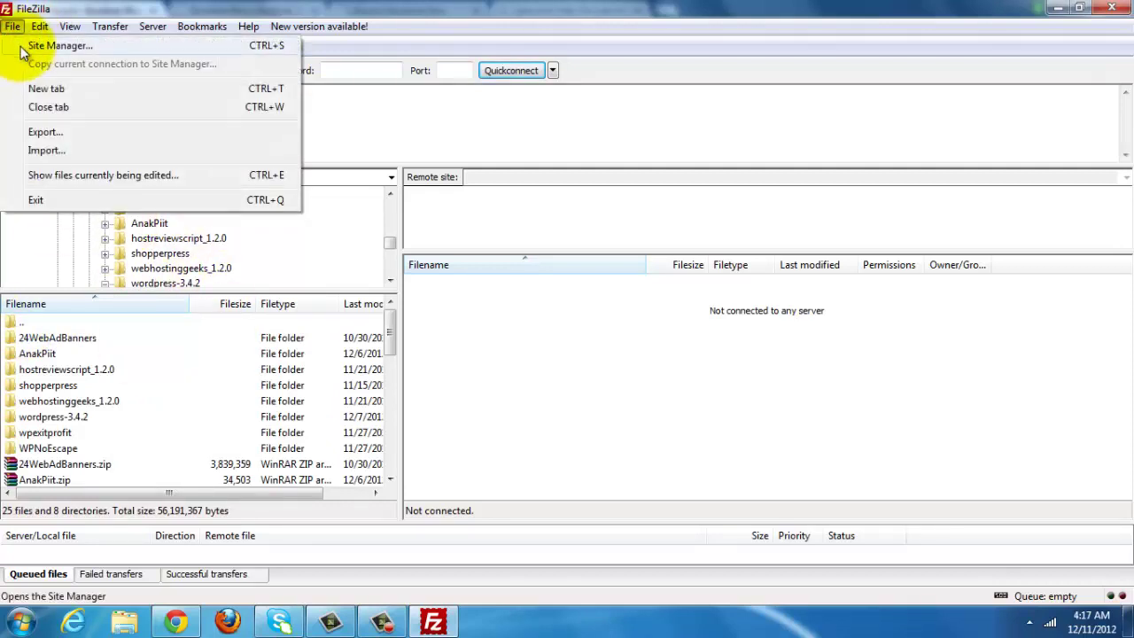
pyautogui.click(25, 50)
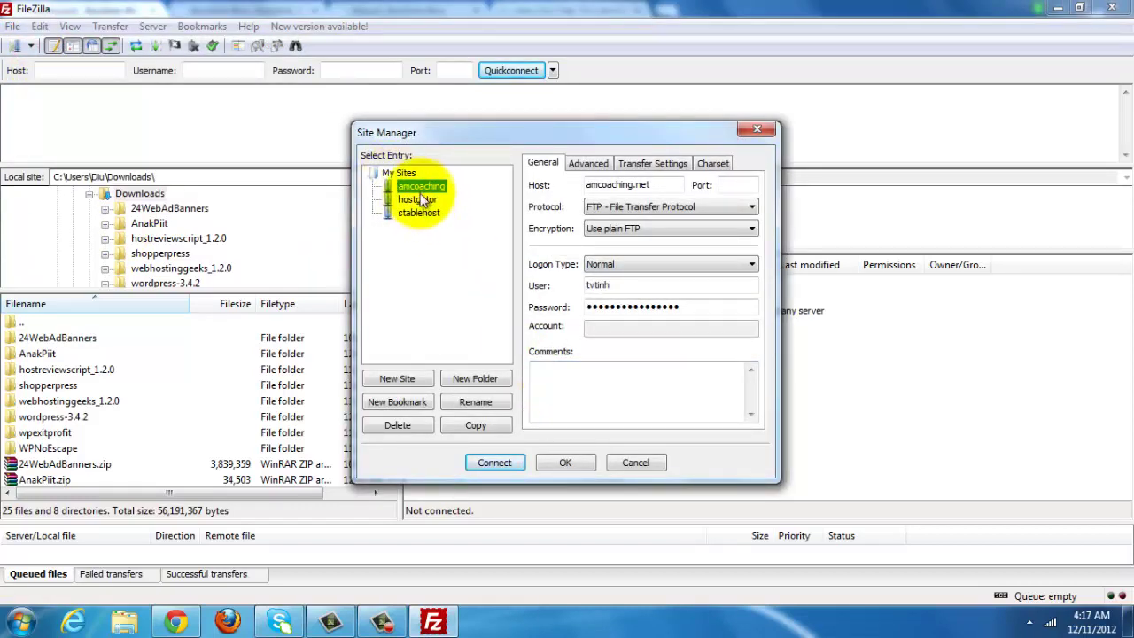
pyautogui.click(498, 463)
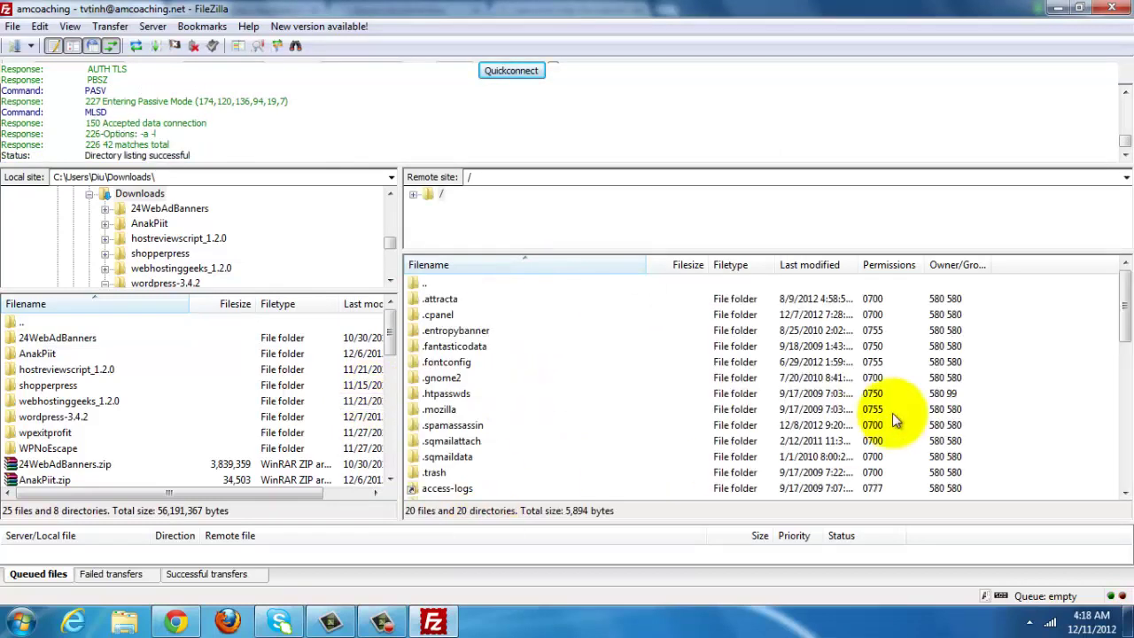
# Step: Open the remote folder /public_html/backlinkbliss.net/wp-content/themes on the server
pyautogui.click(1127, 363)
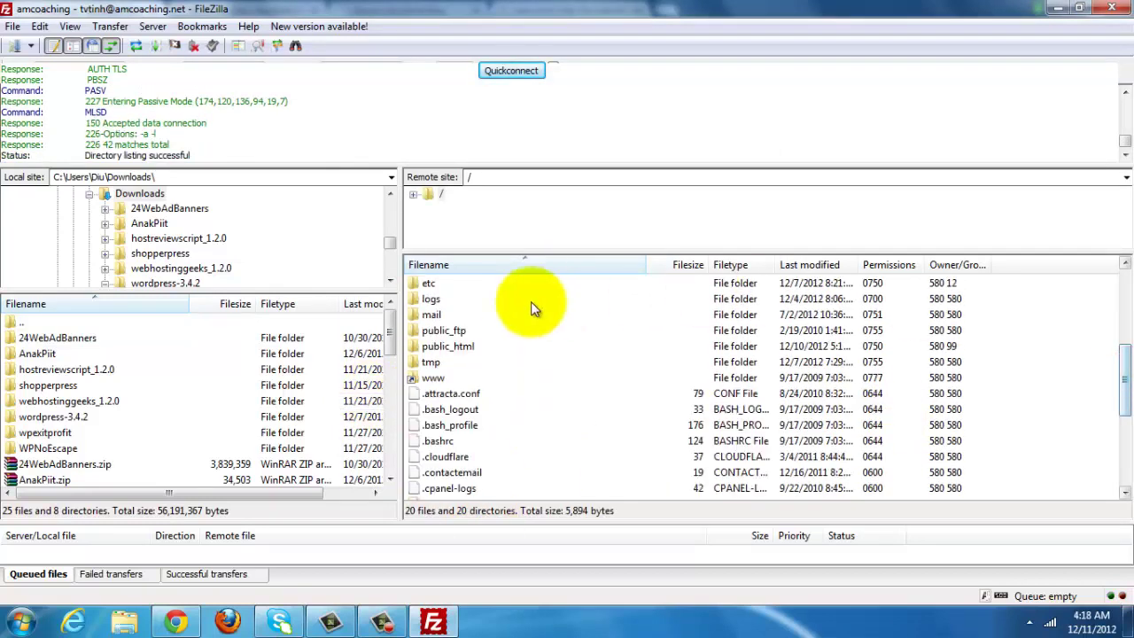
pyautogui.doubleClick(446, 346)
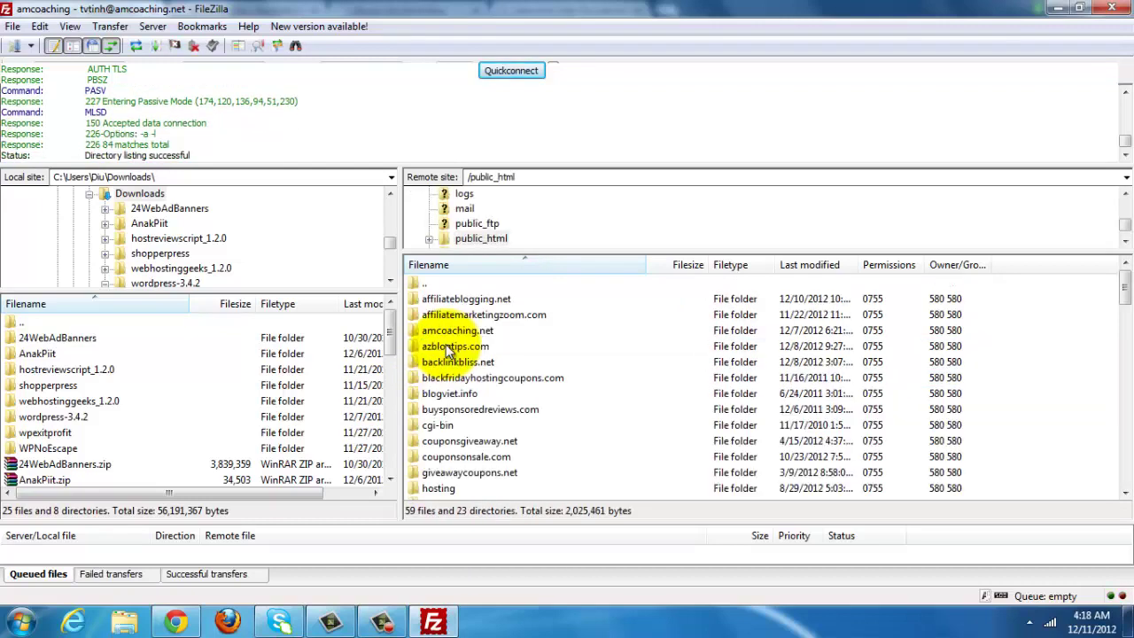
pyautogui.doubleClick(445, 363)
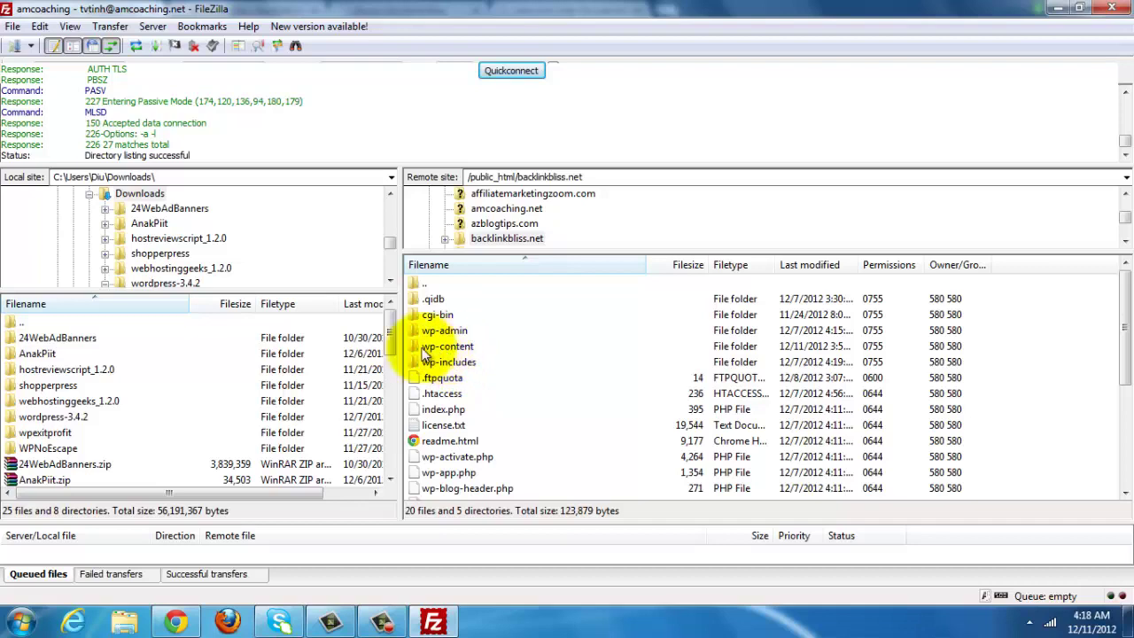
pyautogui.click(420, 349)
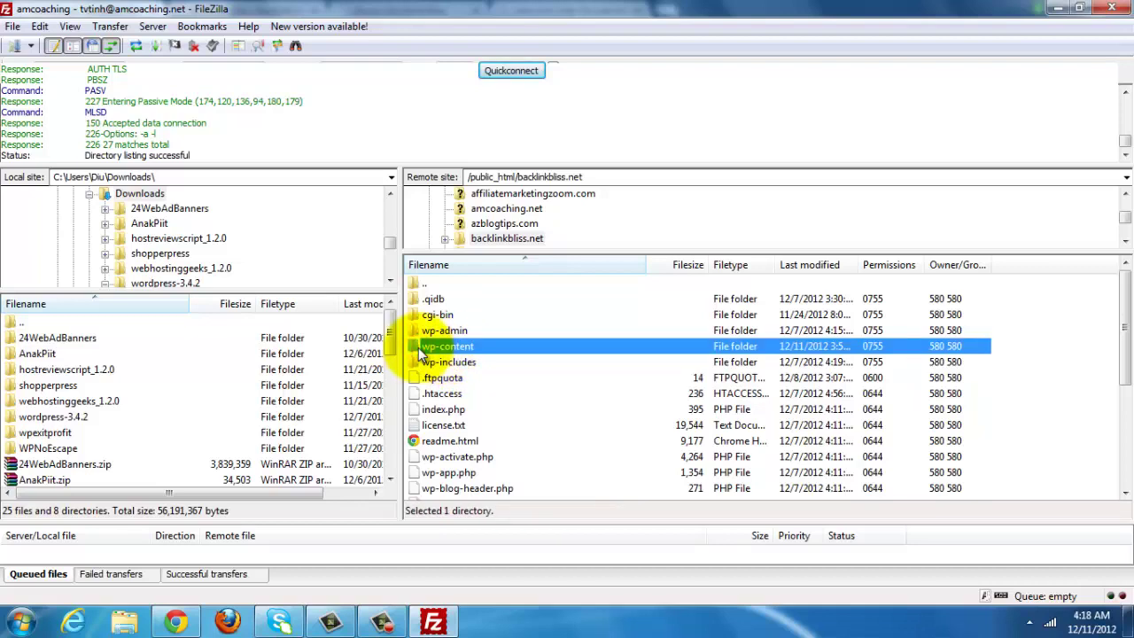
pyautogui.doubleClick(421, 348)
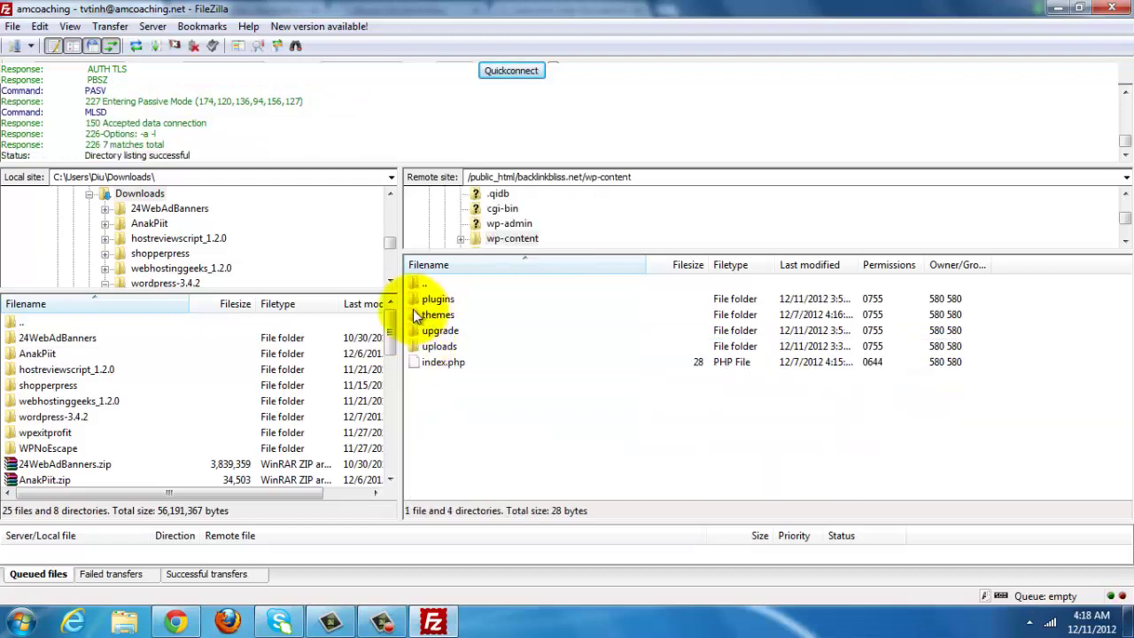
pyautogui.doubleClick(418, 317)
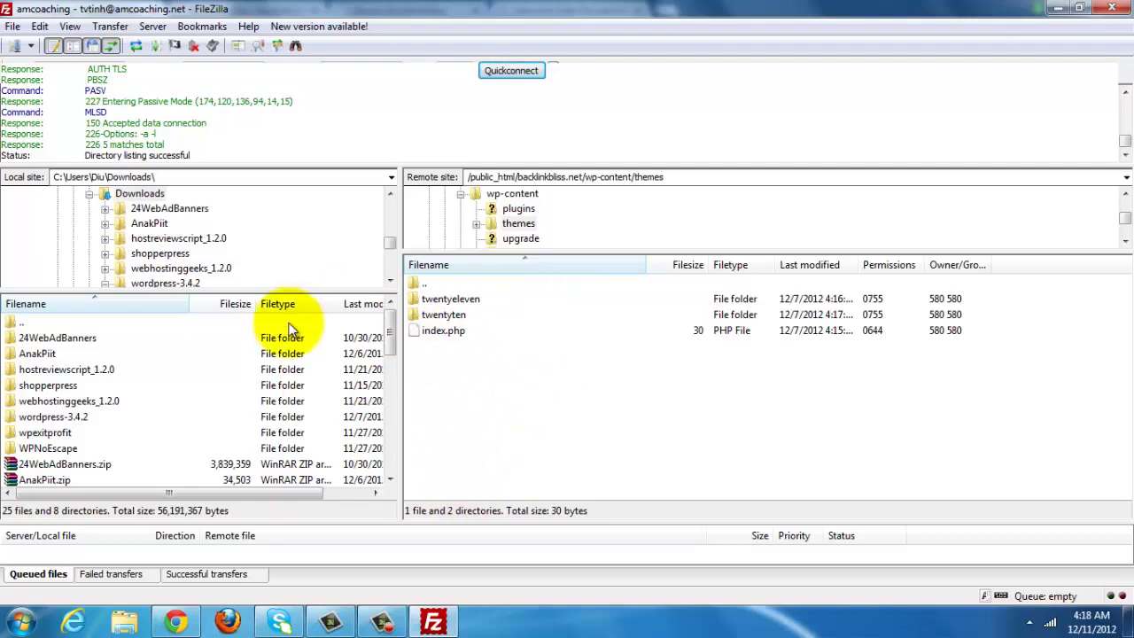
# Step: Look through the local shopperpress download and view the upload option for its inner shopperpress theme folder without transferring it
pyautogui.doubleClick(46, 387)
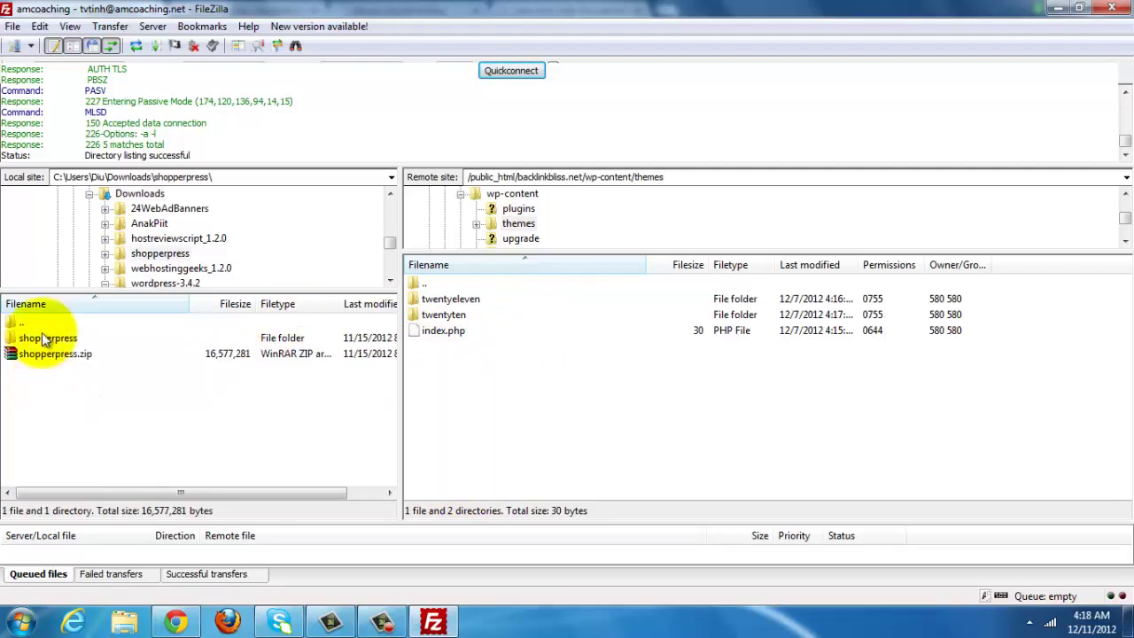
pyautogui.doubleClick(43, 337)
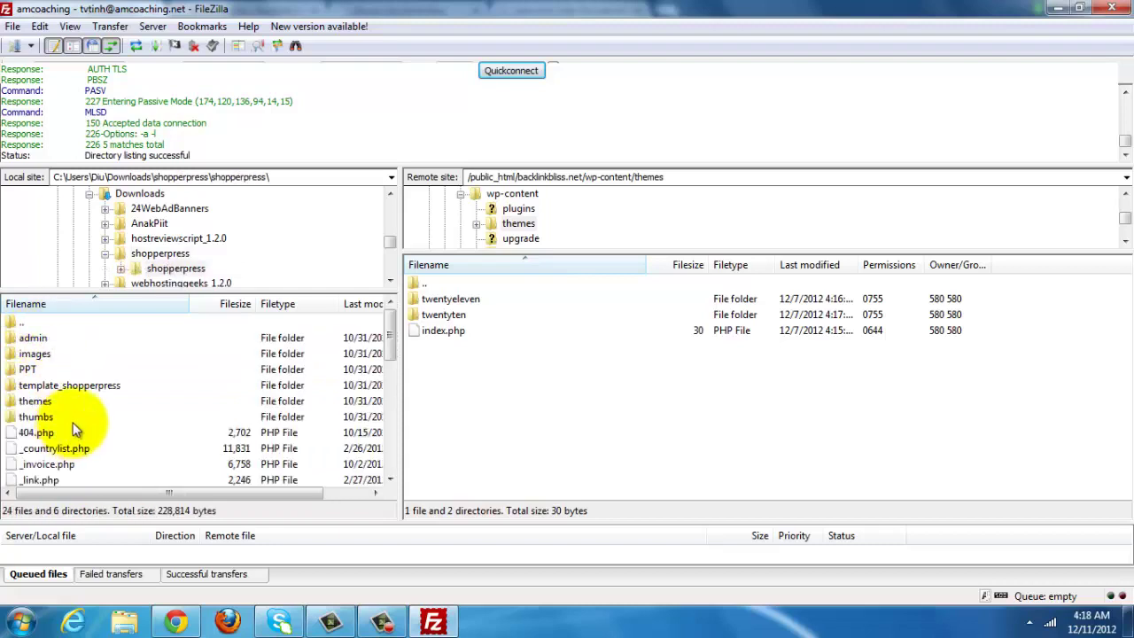
pyautogui.doubleClick(17, 322)
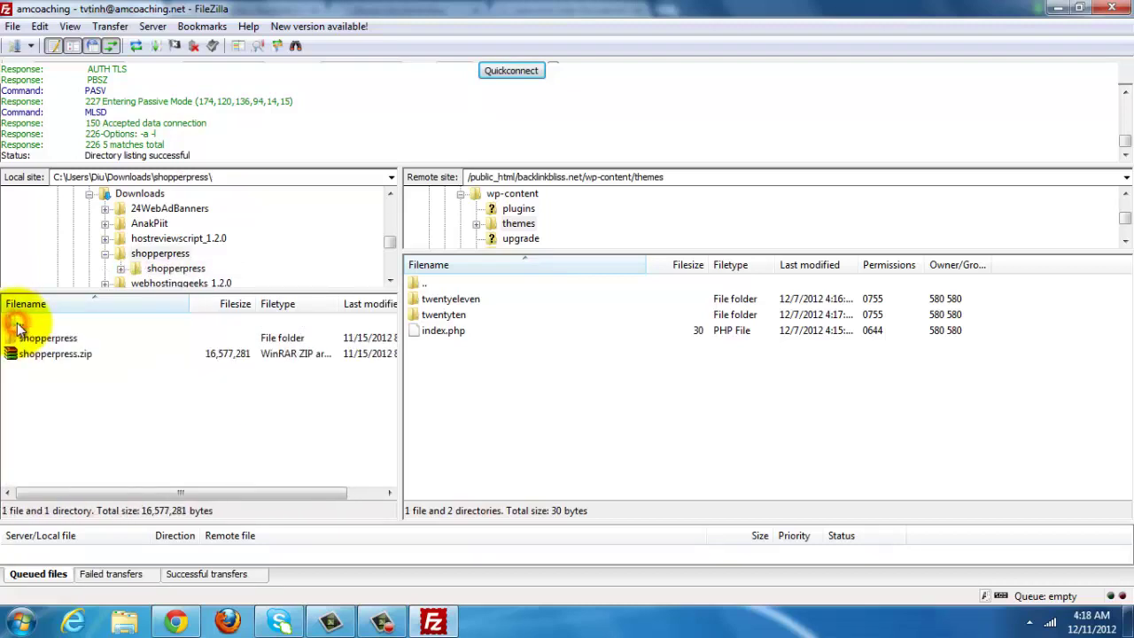
pyautogui.click(44, 338)
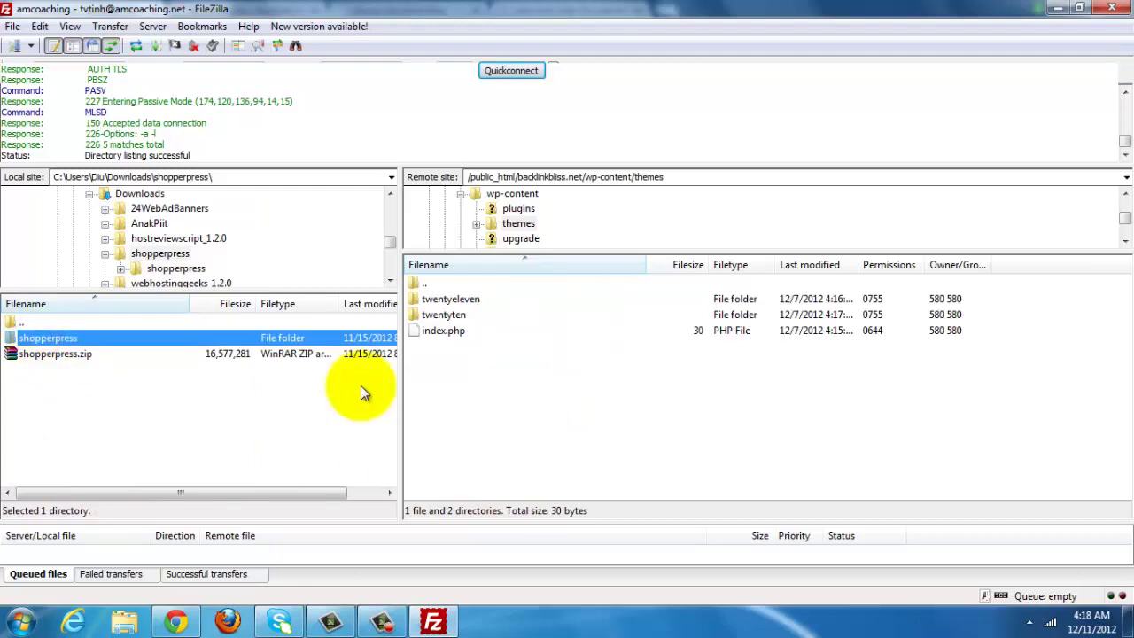
pyautogui.rightClick(91, 345)
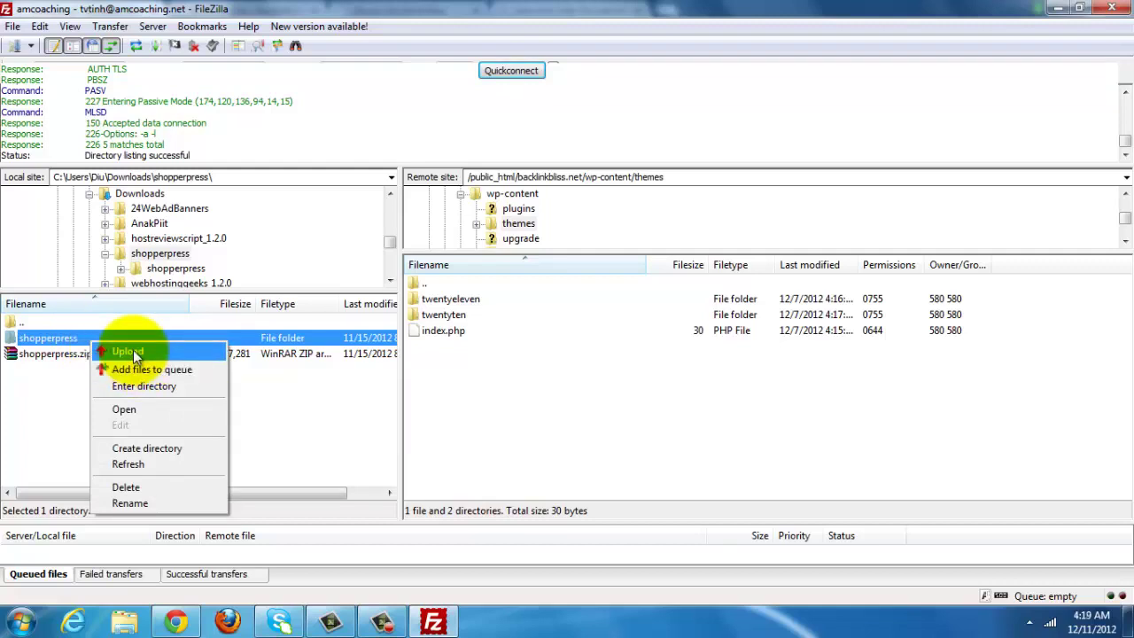
pyautogui.click(46, 394)
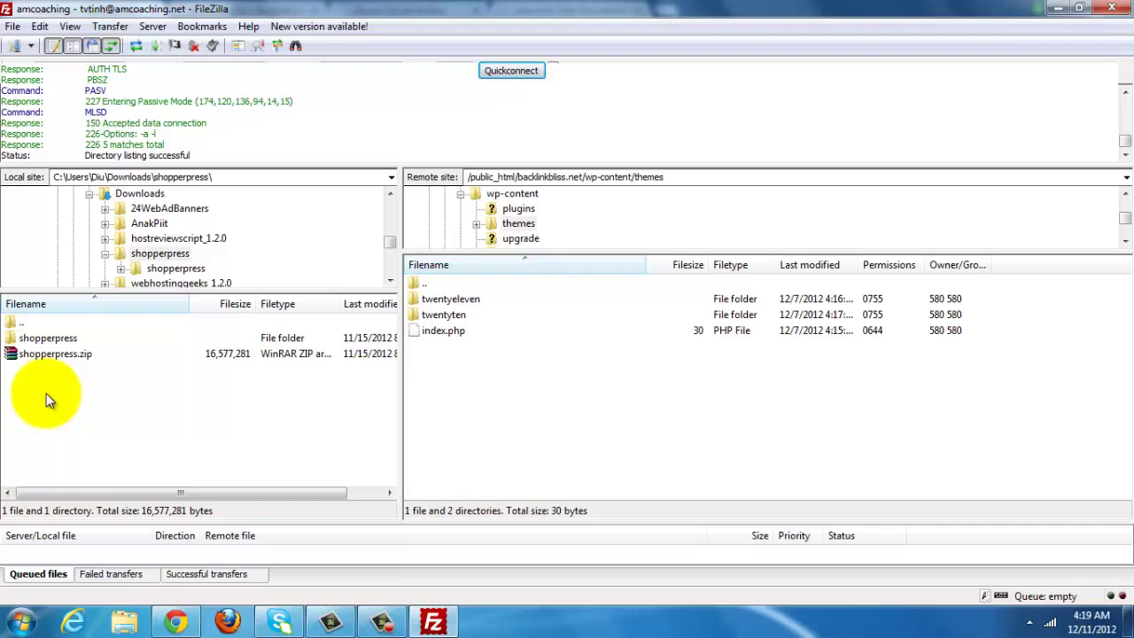
# Step: Switch to the WordPress dashboard in Chrome, open the theme installer's .zip upload page and highlight the required .zip format
pyautogui.click(1056, 11)
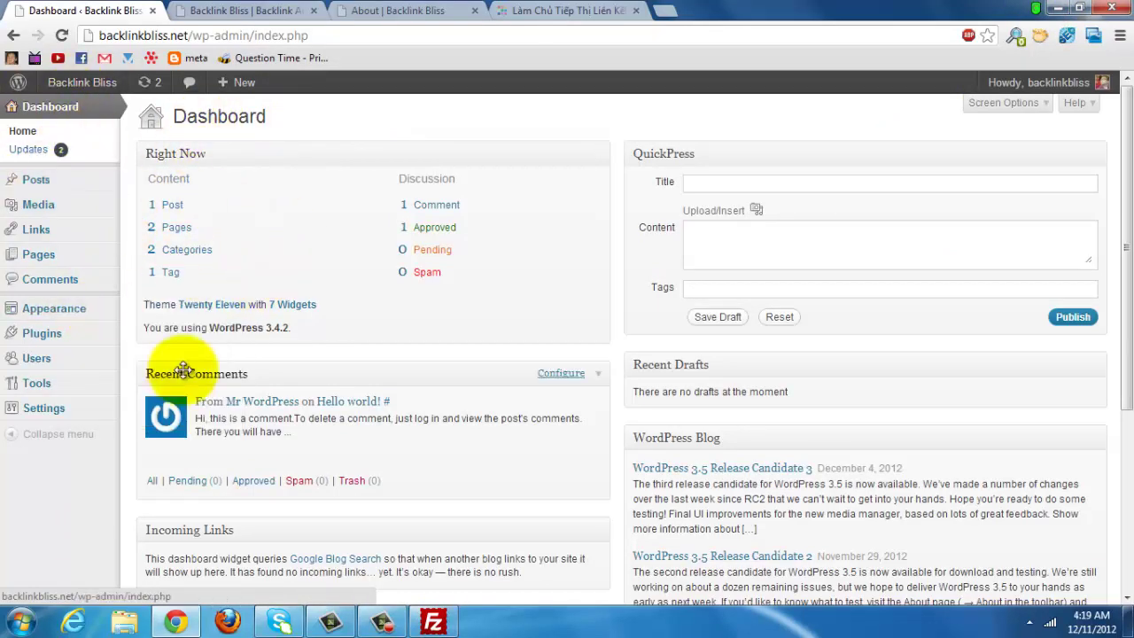
pyautogui.click(433, 622)
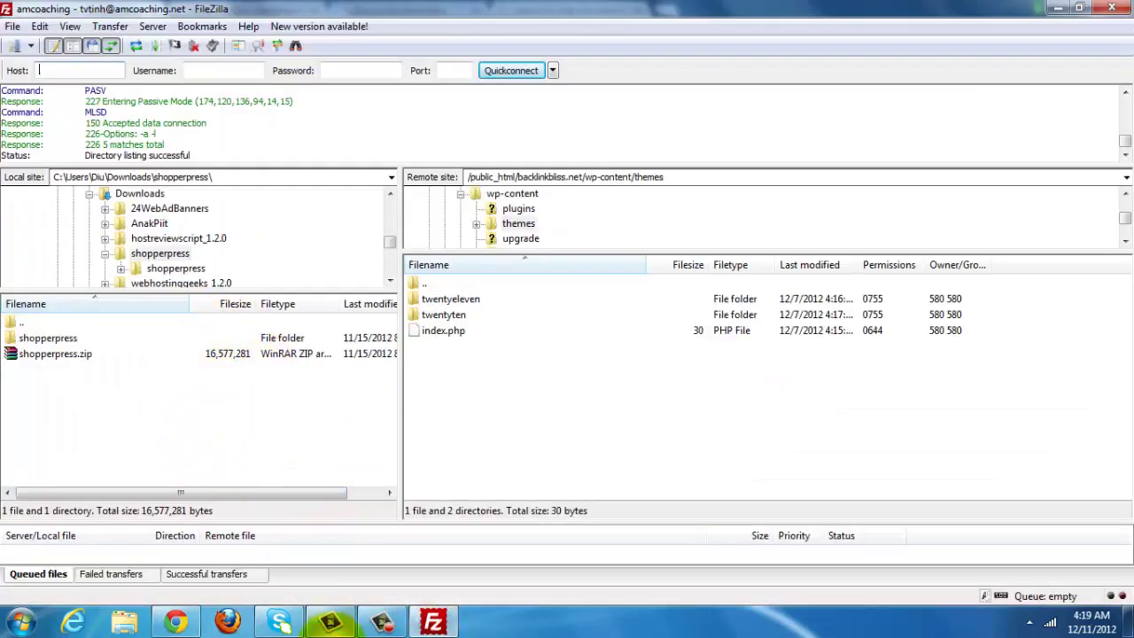
pyautogui.click(177, 623)
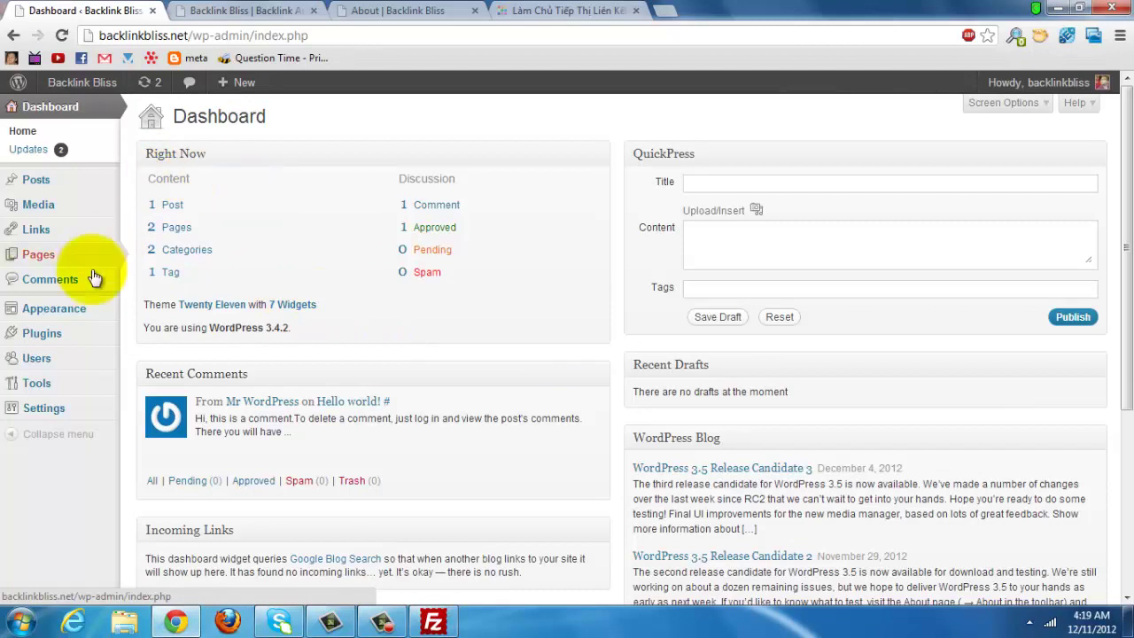
pyautogui.moveTo(78, 308)
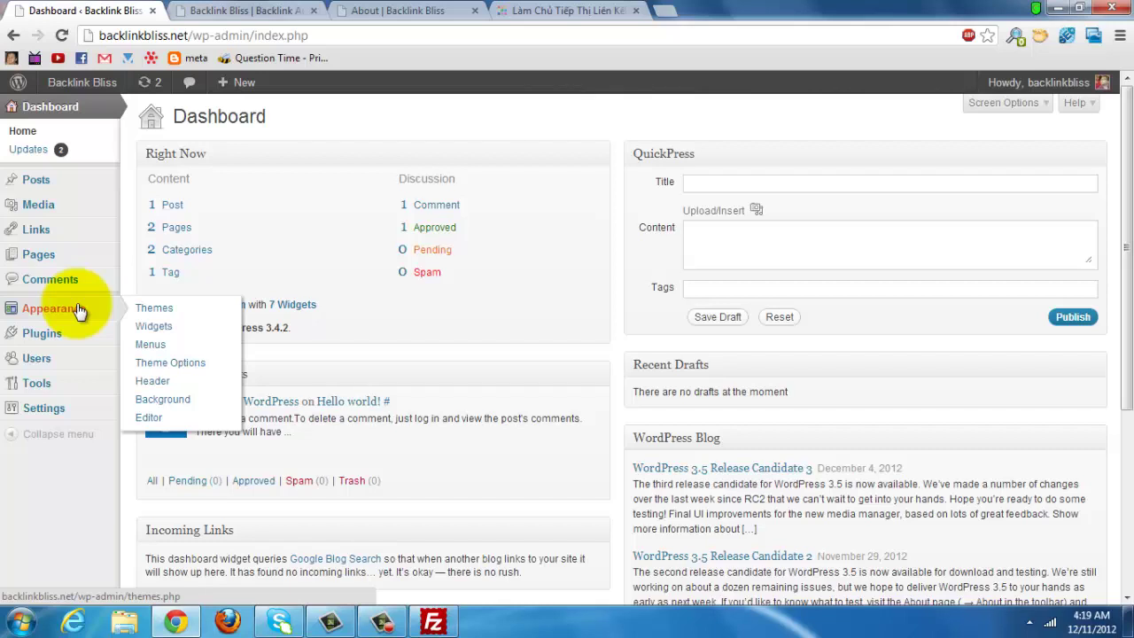
pyautogui.click(180, 312)
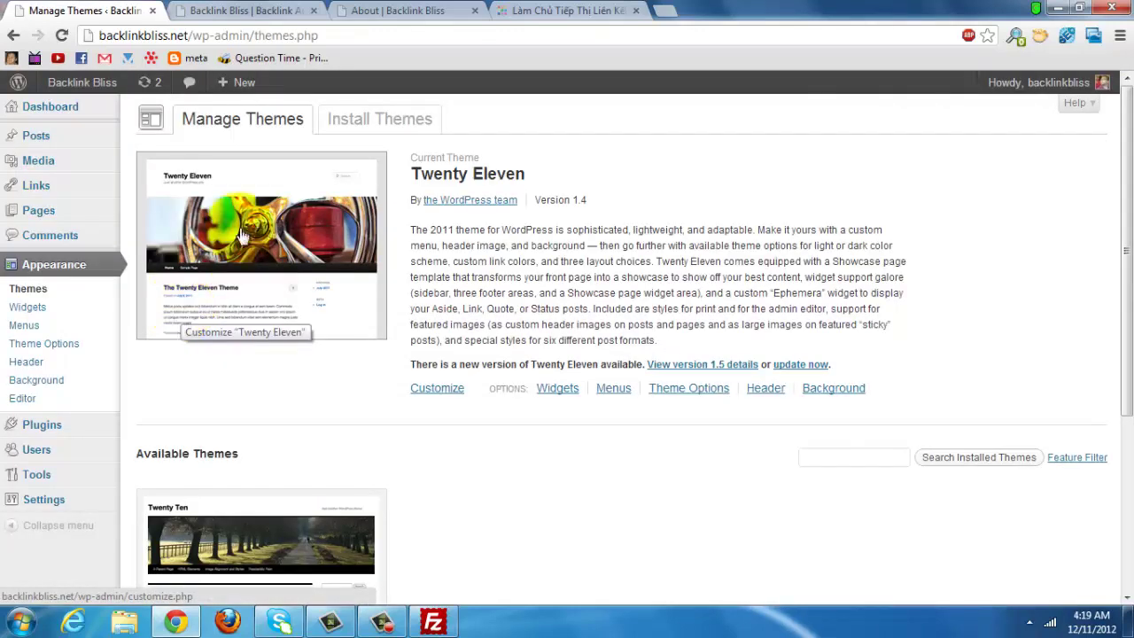
pyautogui.click(356, 124)
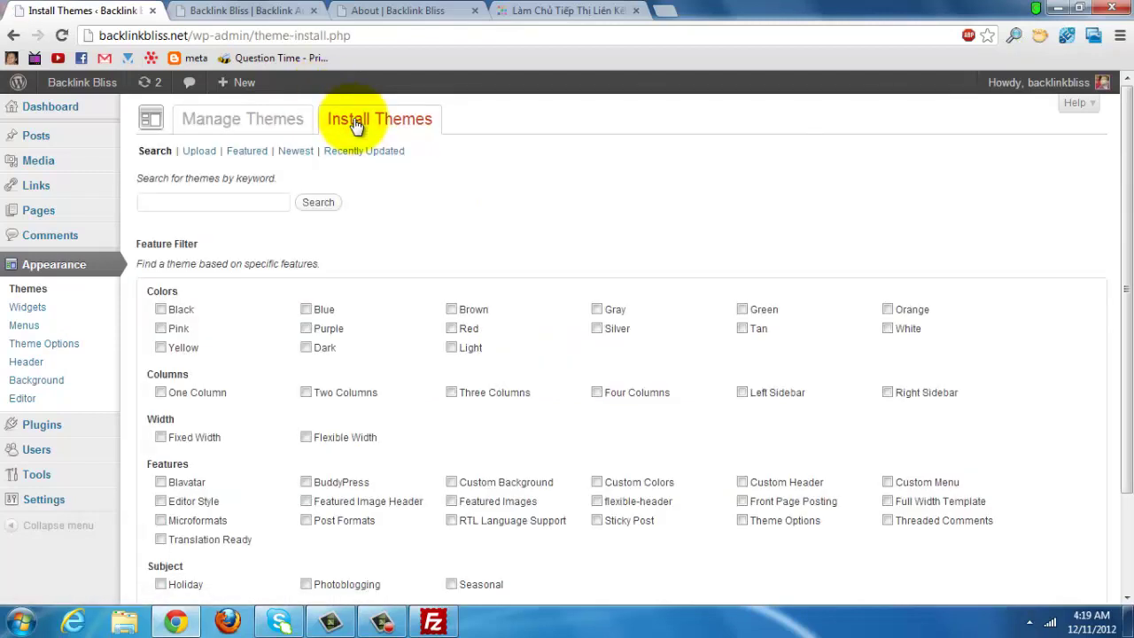
pyautogui.click(198, 153)
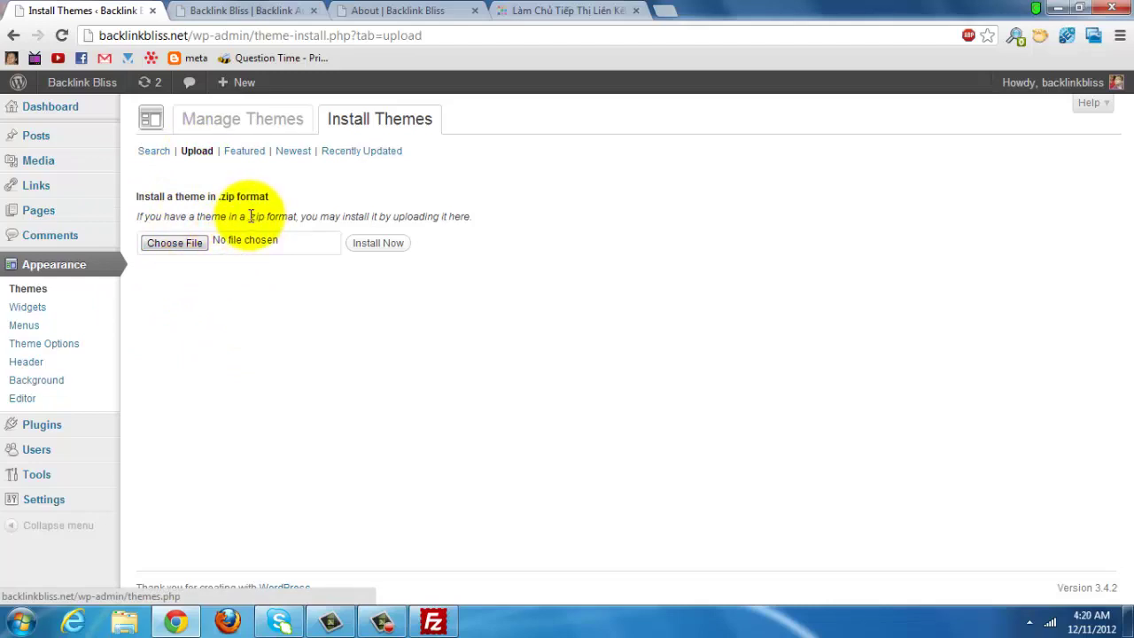
pyautogui.moveTo(248, 217); pyautogui.dragTo(266, 217)
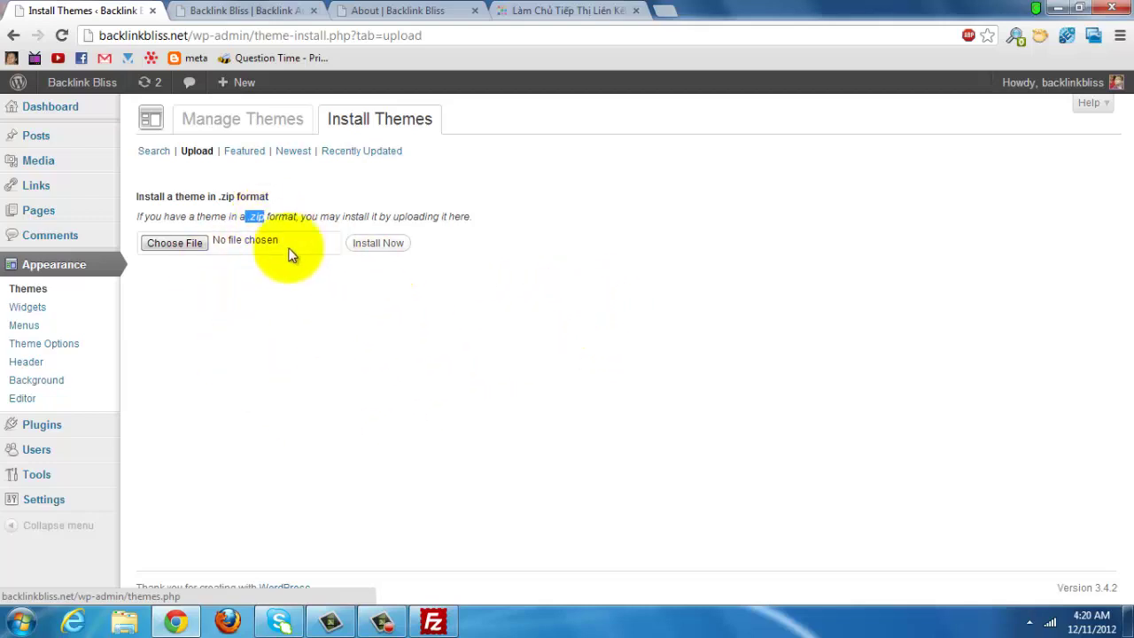
# Step: Choose 24WebAdBanners.zip from the Downloads folder as the theme file to upload
pyautogui.click(174, 243)
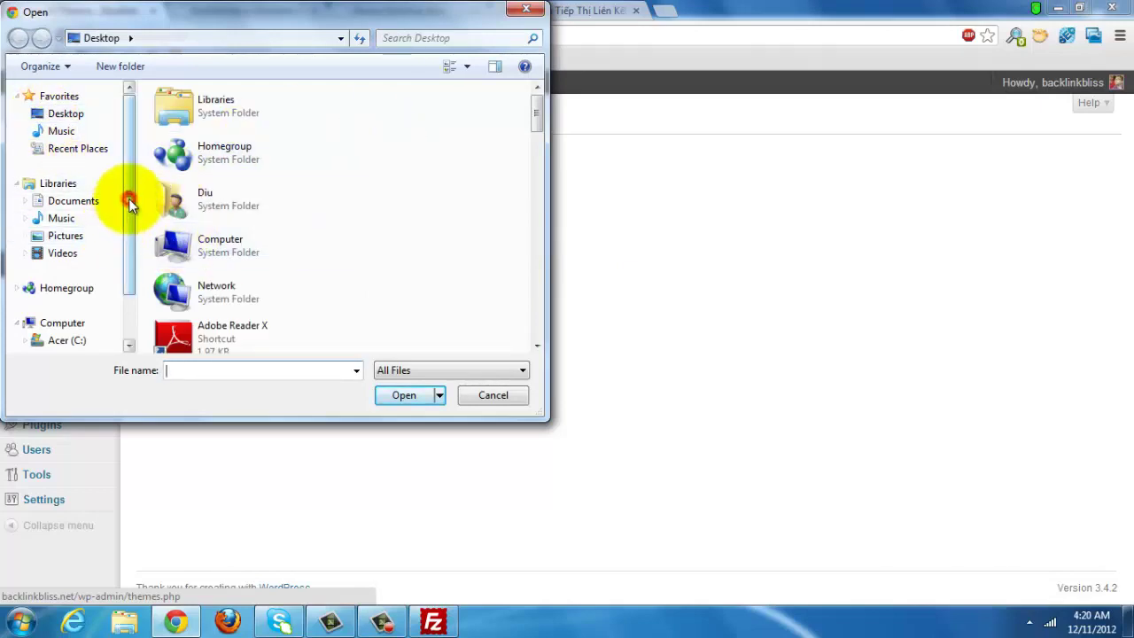
pyautogui.moveTo(128, 199); pyautogui.dragTo(134, 81)
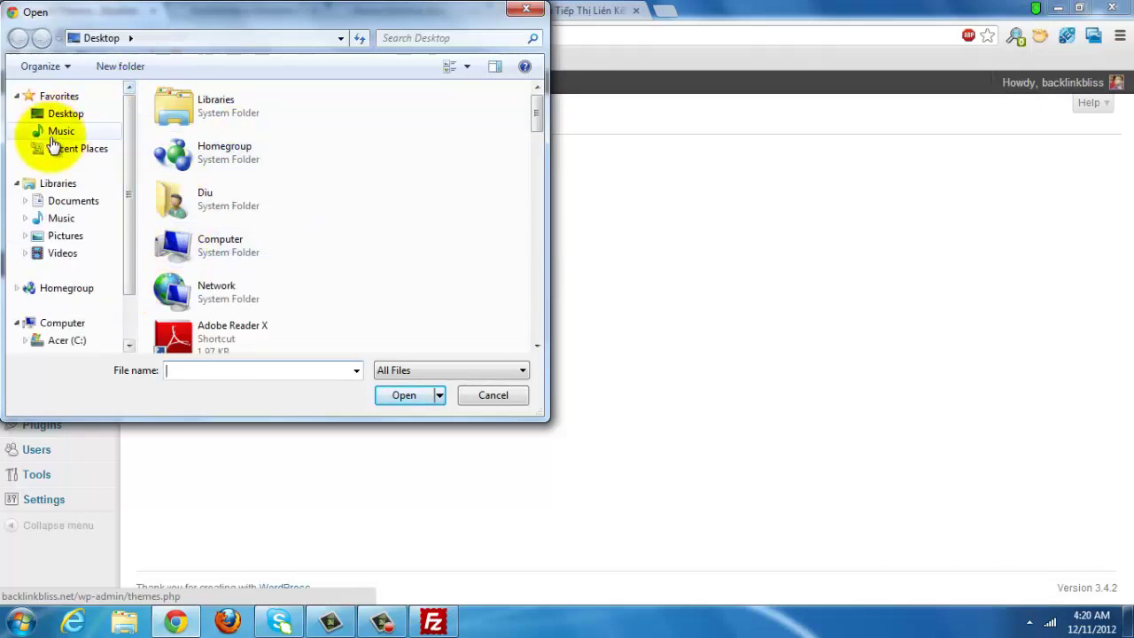
pyautogui.doubleClick(165, 195)
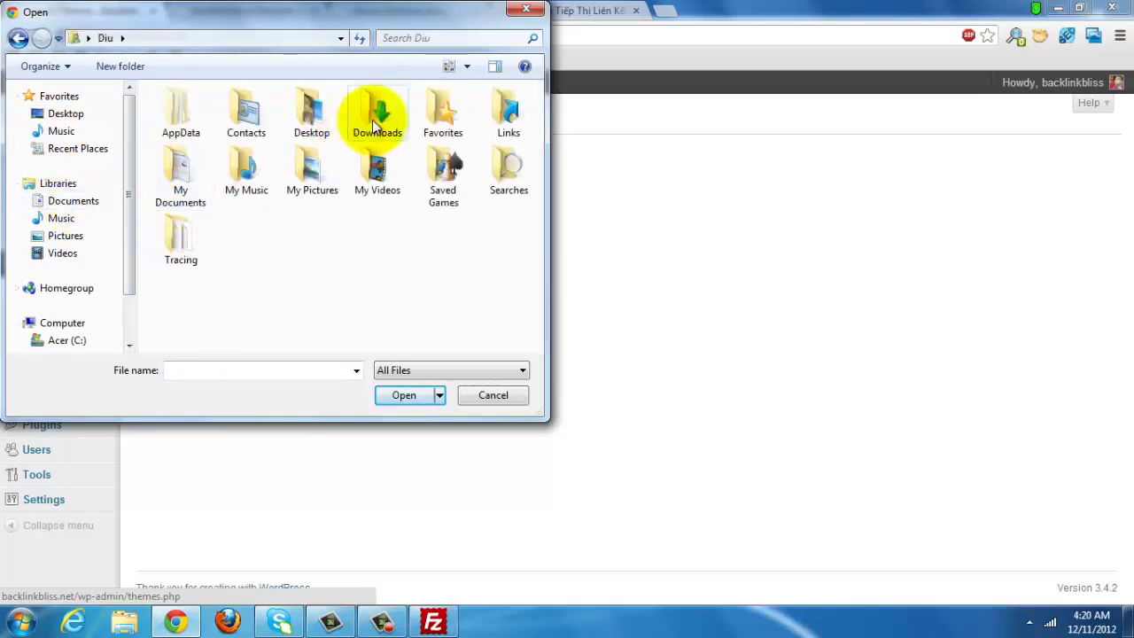
pyautogui.doubleClick(373, 119)
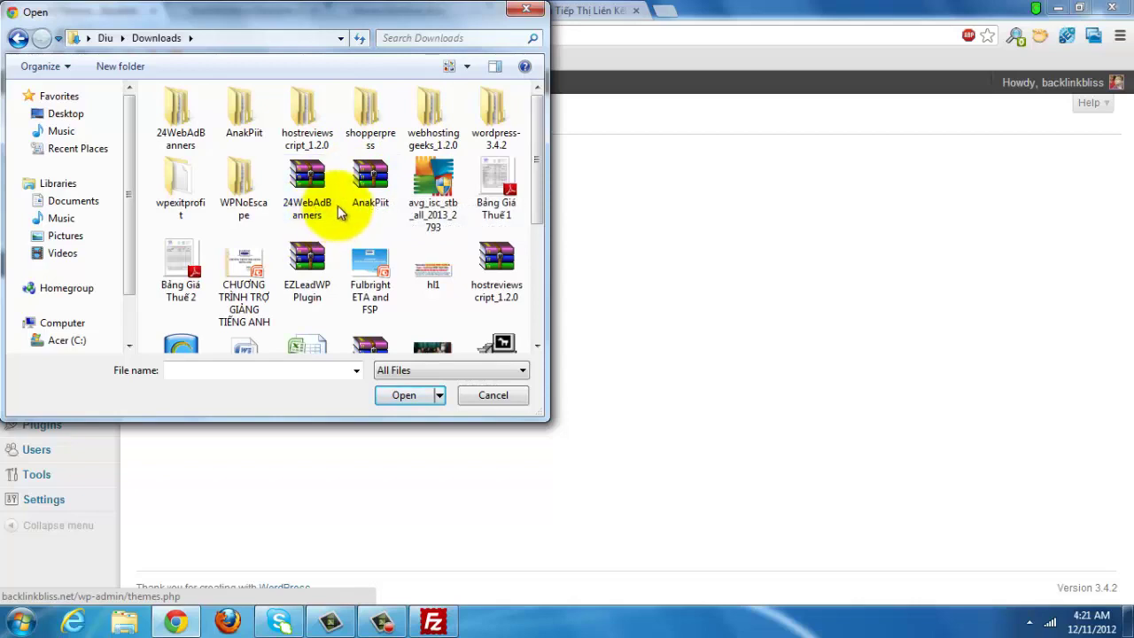
pyautogui.click(323, 196)
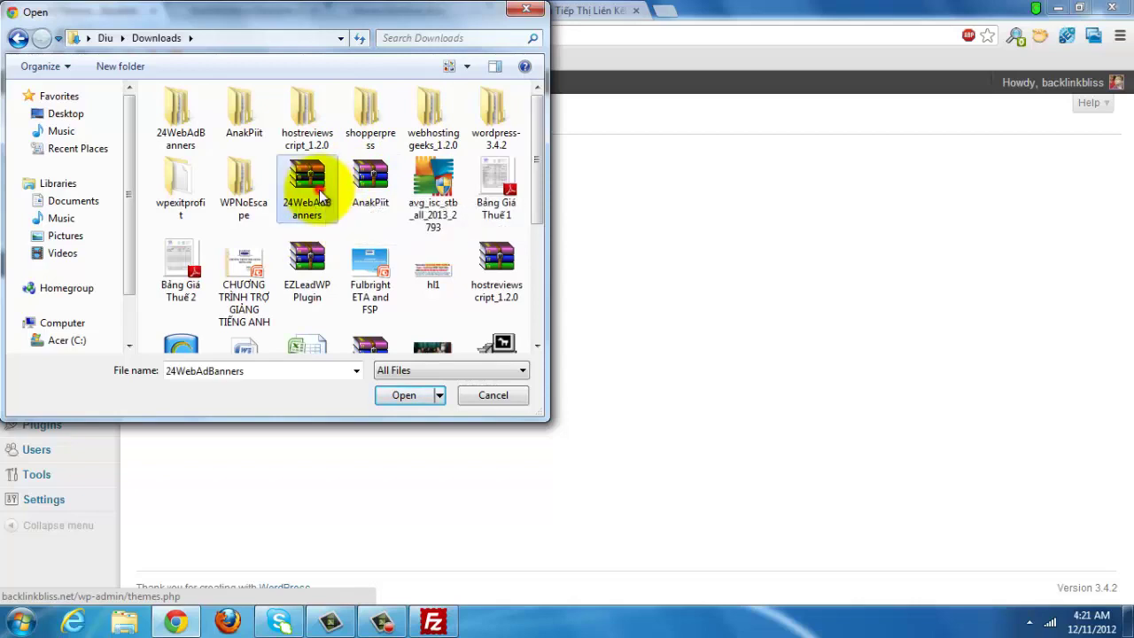
pyautogui.click(394, 399)
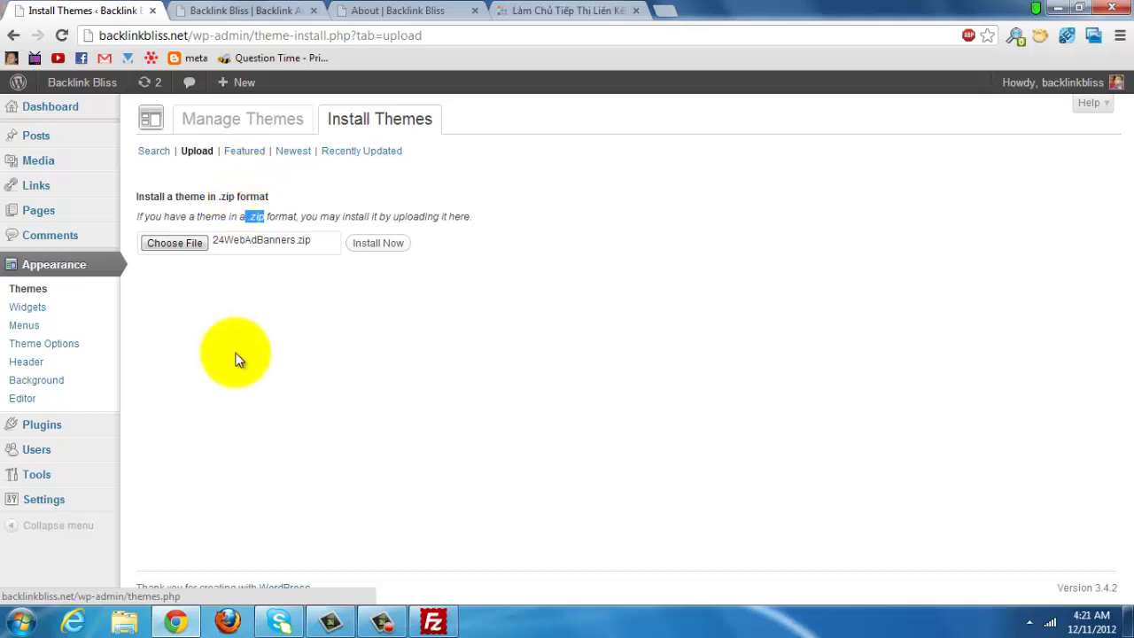
# Step: Look at the Documents library in Windows Explorer and return to the theme upload page in Chrome
pyautogui.click(124, 625)
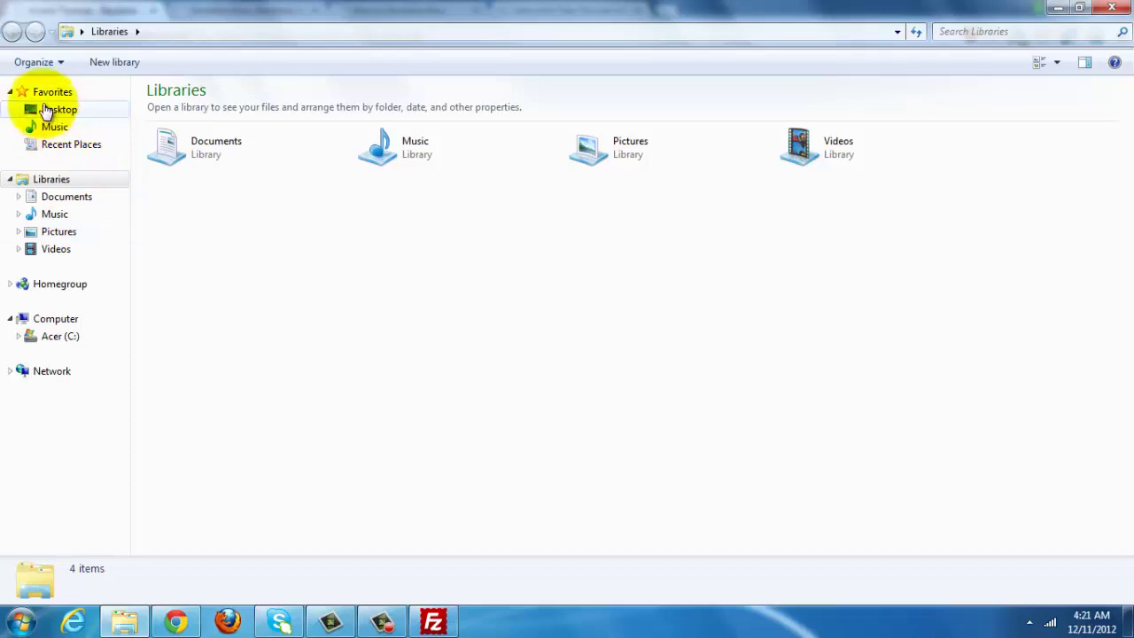
pyautogui.click(55, 203)
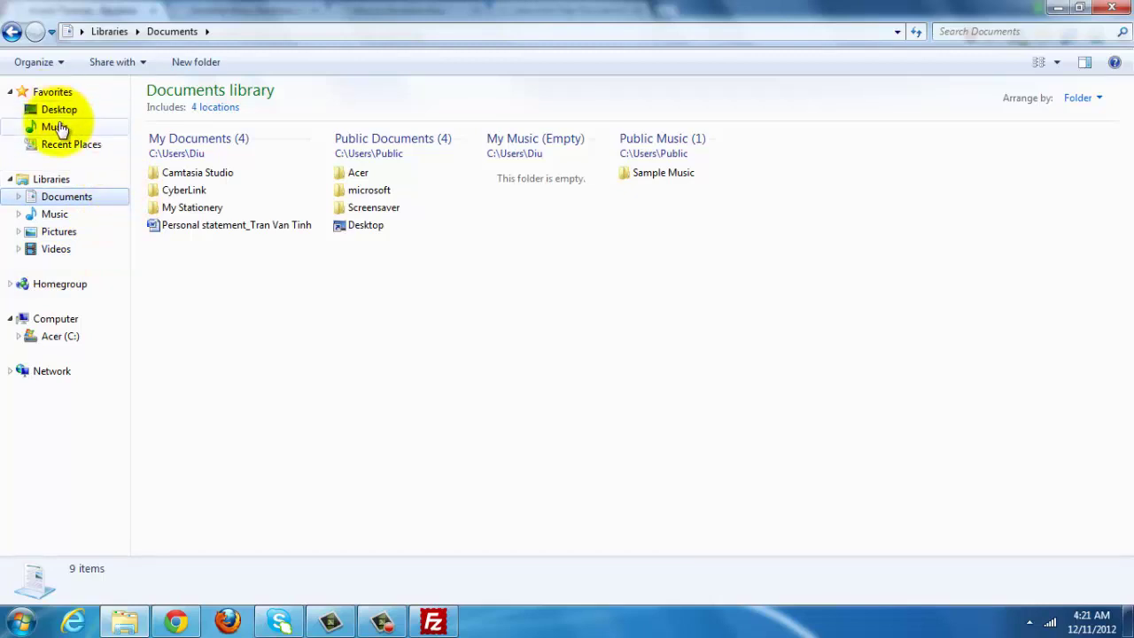
pyautogui.click(175, 623)
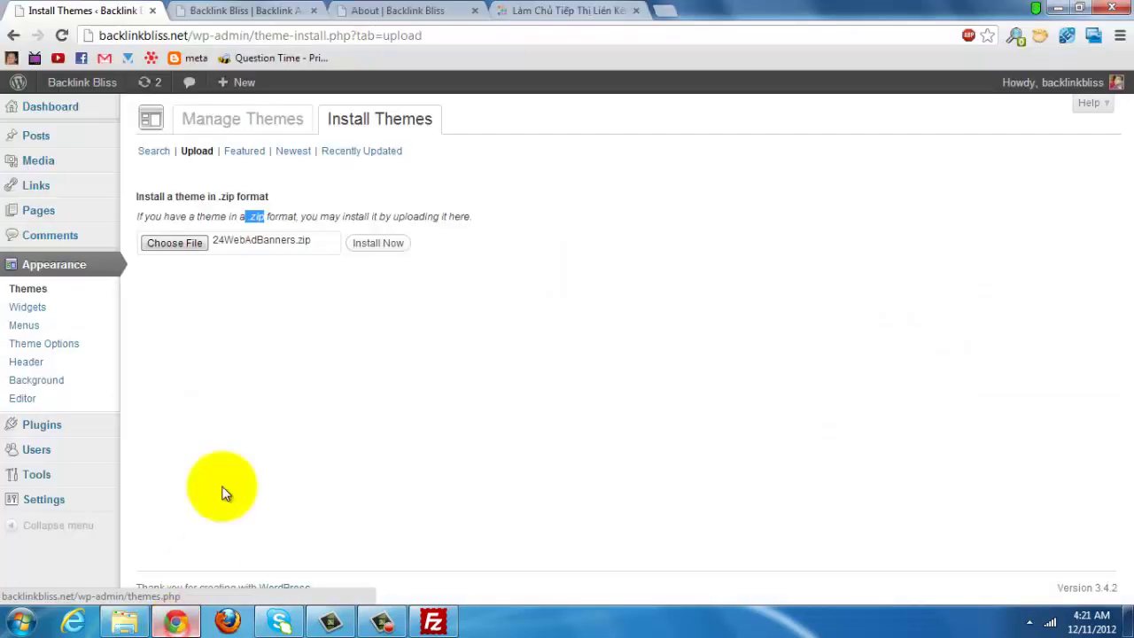
# Step: Clear the theme file selected for upload by reopening the file chooser and cancelling it
pyautogui.click(189, 243)
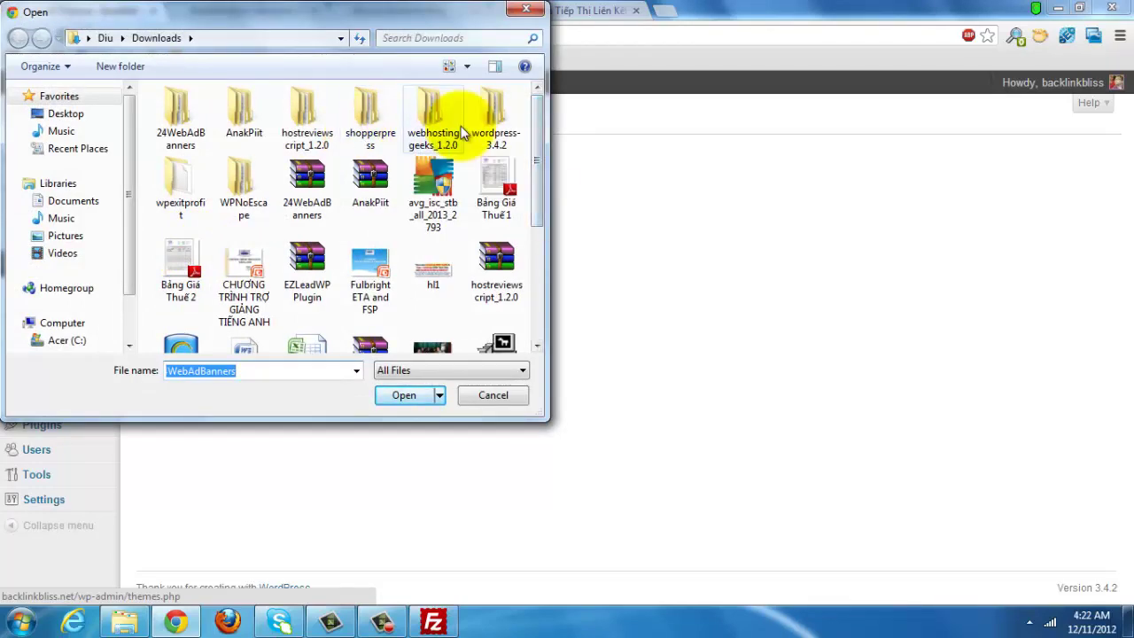
pyautogui.click(490, 397)
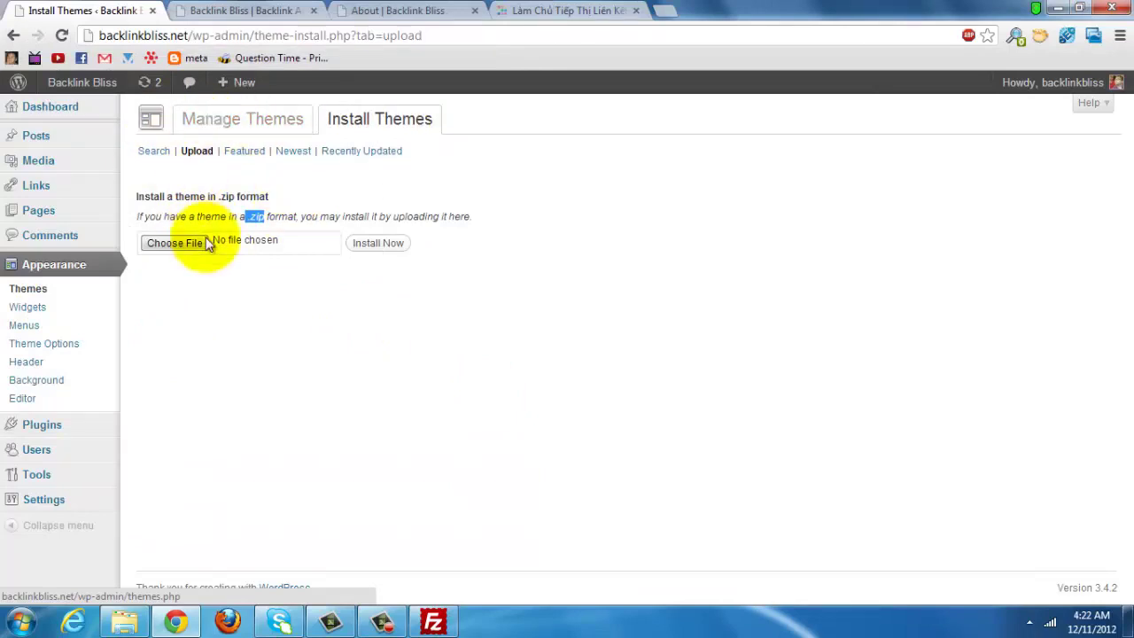
# Step: Activate the installed Twenty Ten theme from the available themes on the theme management page
pyautogui.click(235, 129)
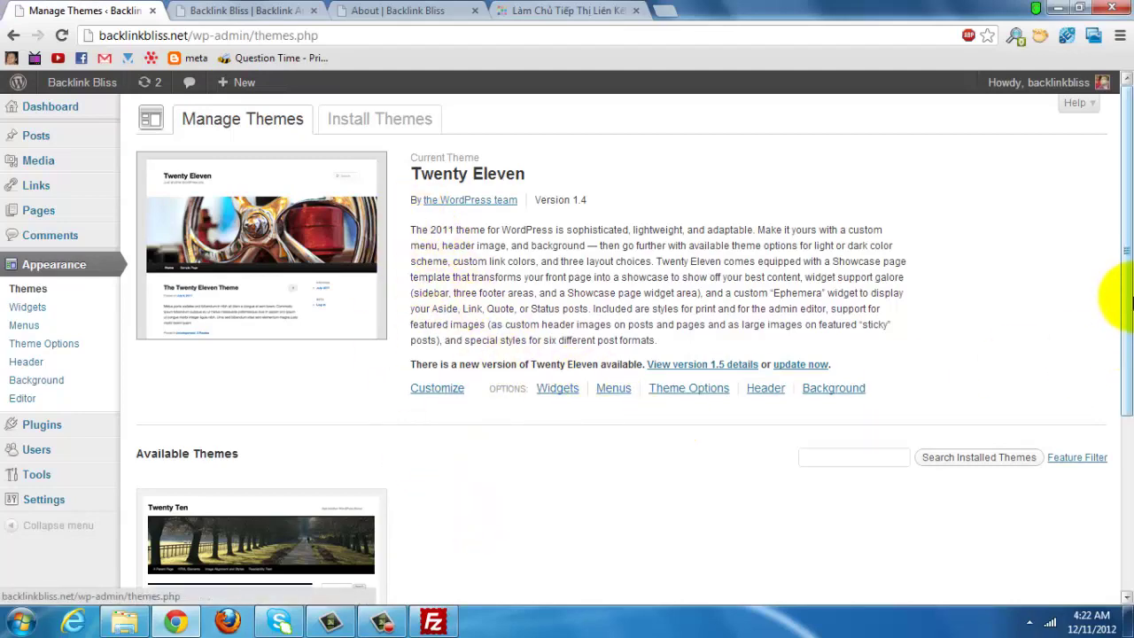
pyautogui.moveTo(1127, 302); pyautogui.dragTo(1114, 451)
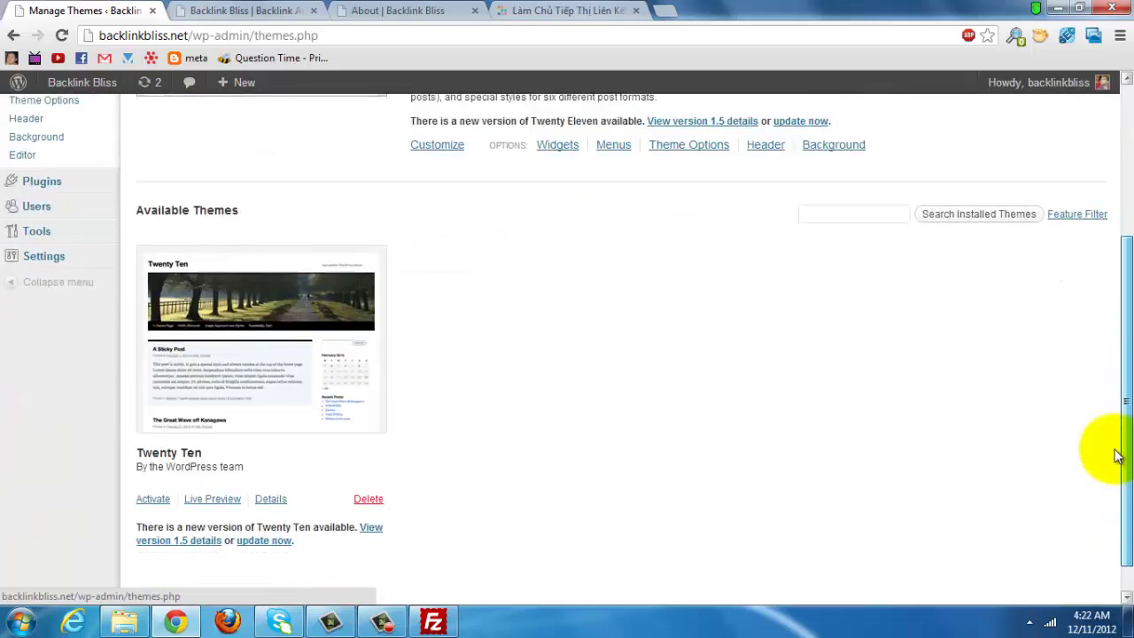
pyautogui.click(152, 501)
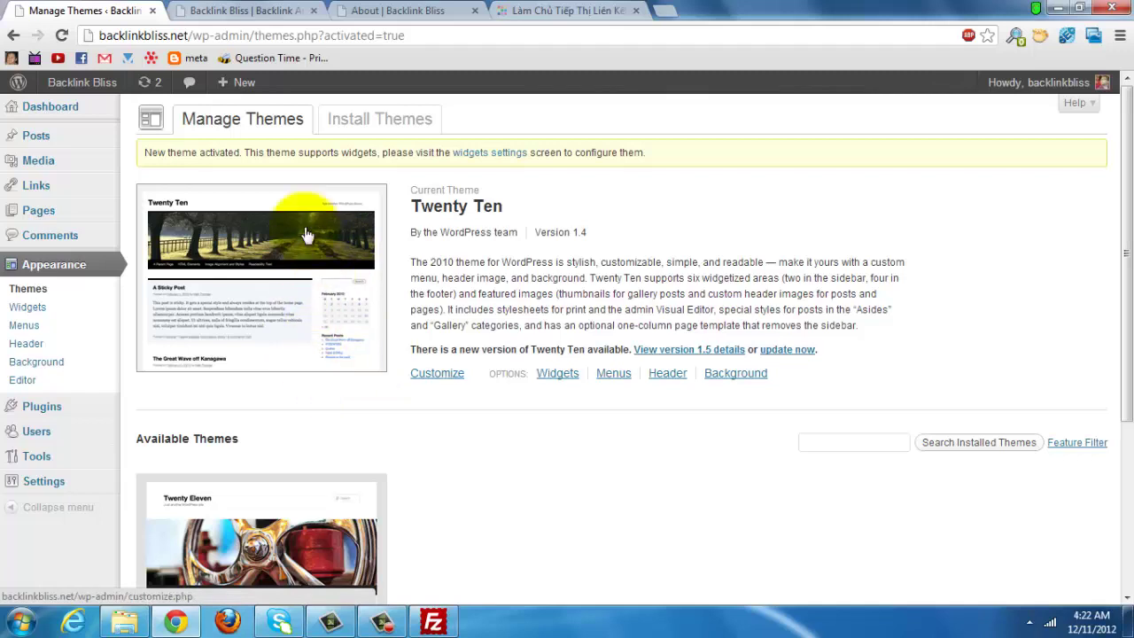
# Step: Open the theme installer, tick the One Column filter and run a theme search with the keyword left blank
pyautogui.click(355, 127)
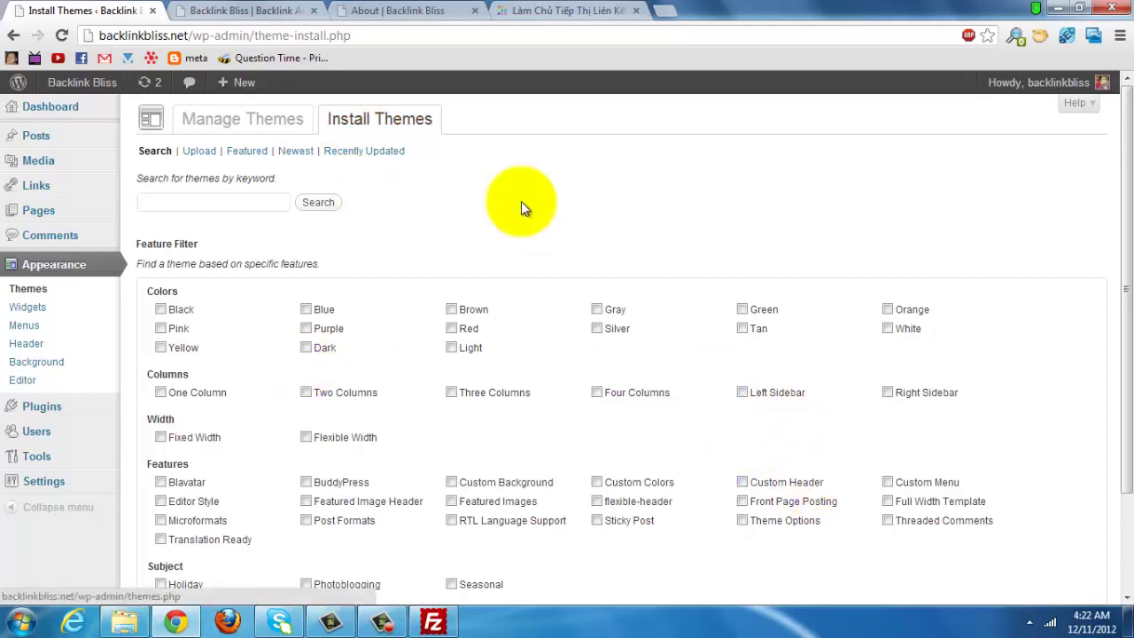
pyautogui.click(210, 210)
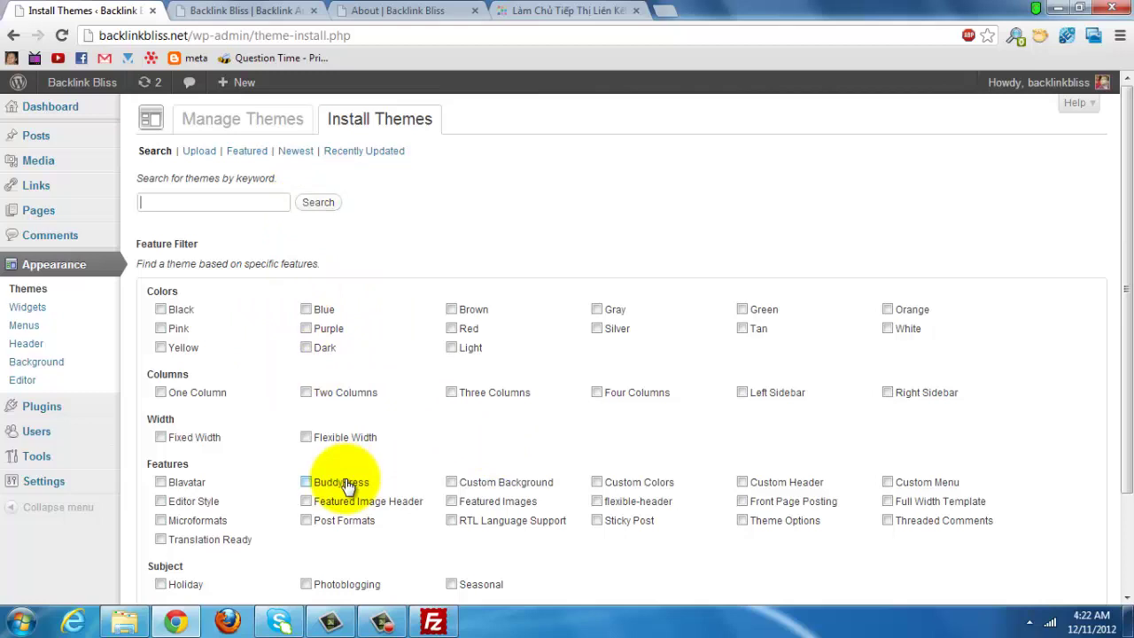
pyautogui.click(160, 393)
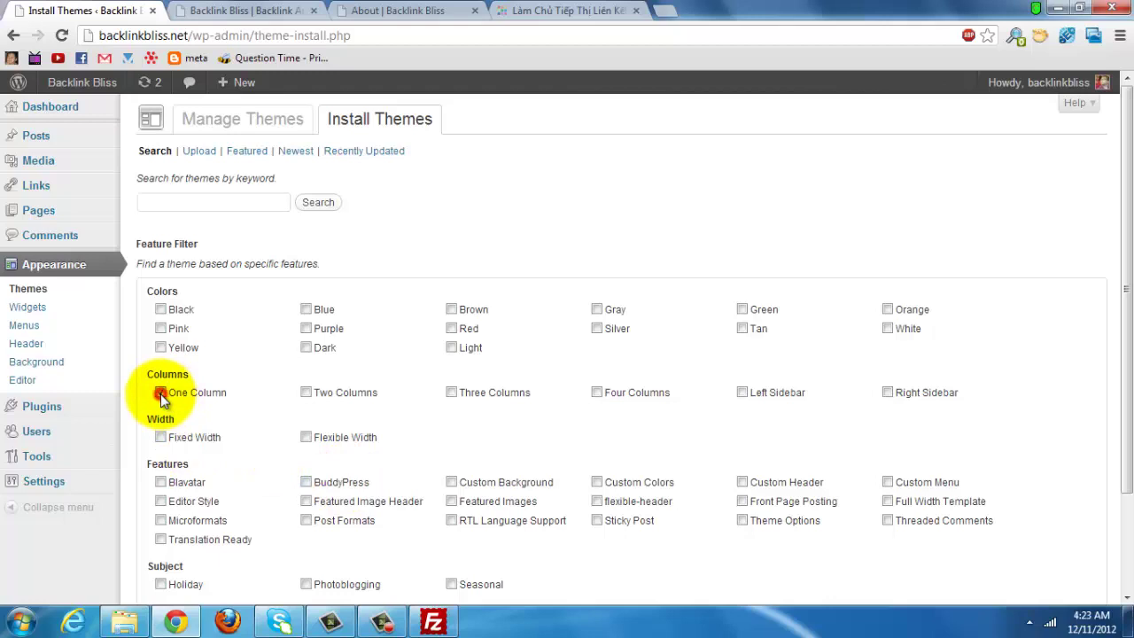
pyautogui.click(304, 211)
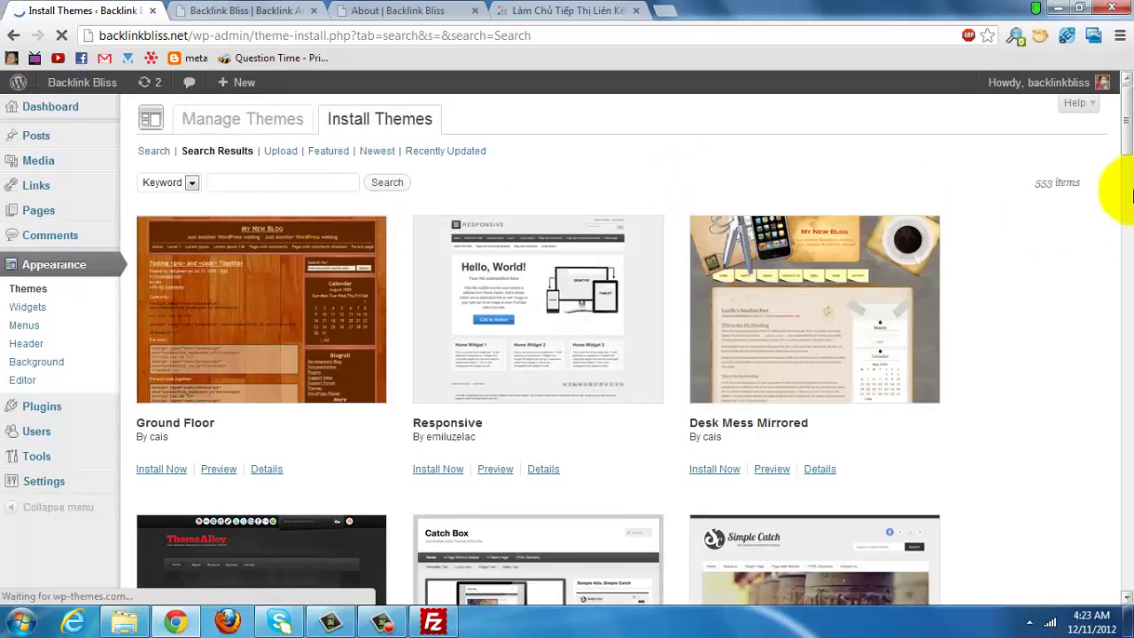
# Step: Install the D5 Design theme from the search results and activate it
pyautogui.moveTo(1127, 152); pyautogui.dragTo(1127, 567)
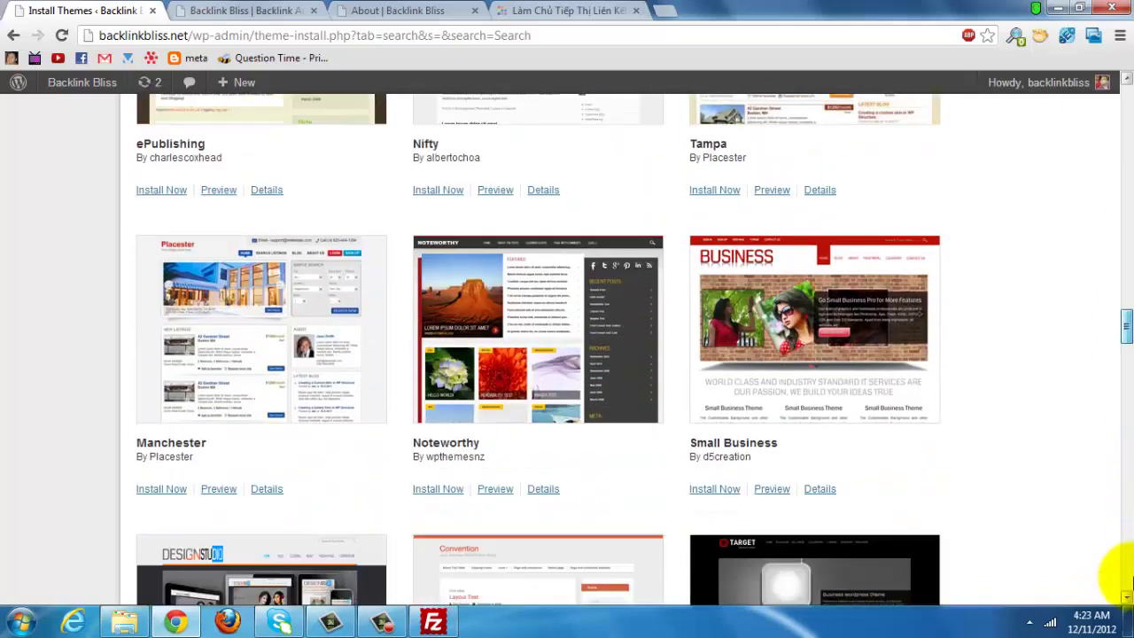
pyautogui.scroll(-4, 1129, 582)
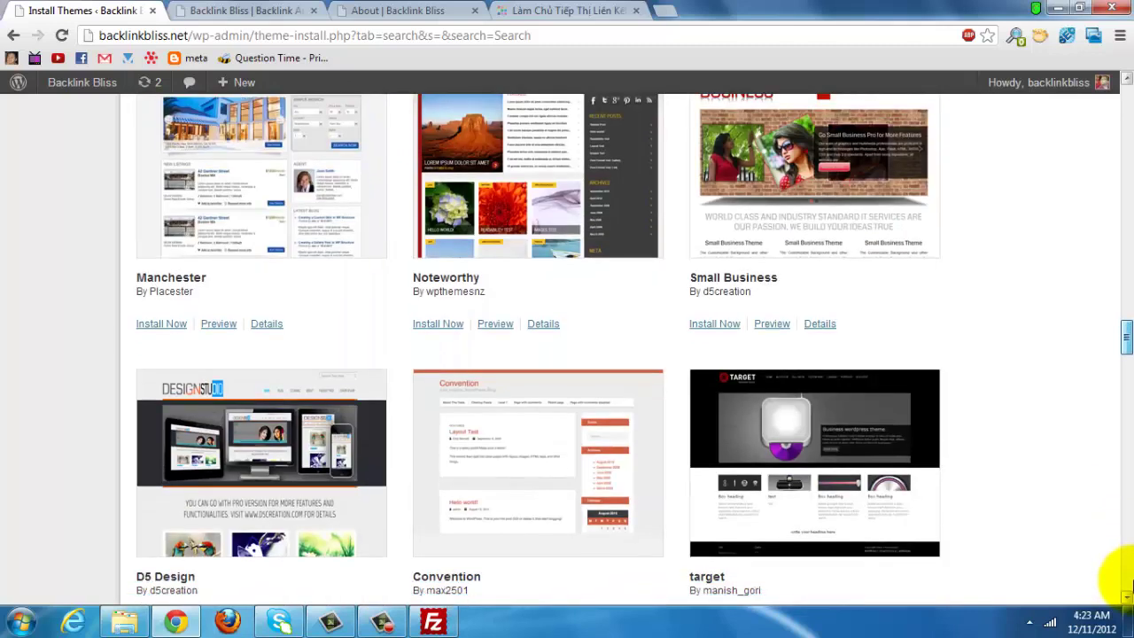
pyautogui.scroll(5, 1128, 581)
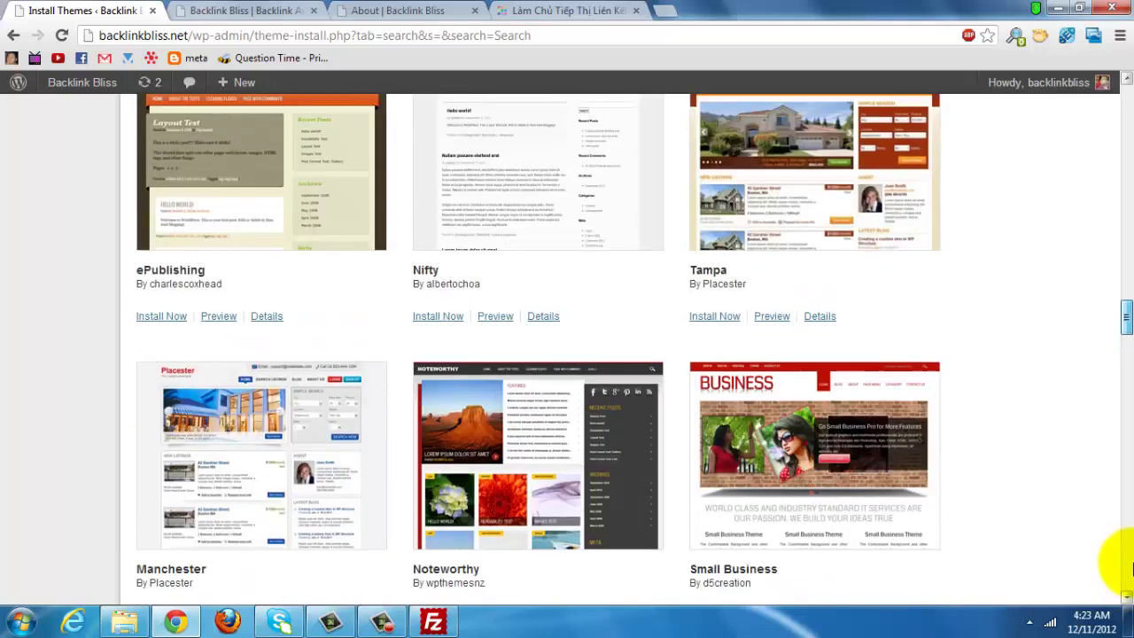
pyautogui.scroll(-6, 1128, 576)
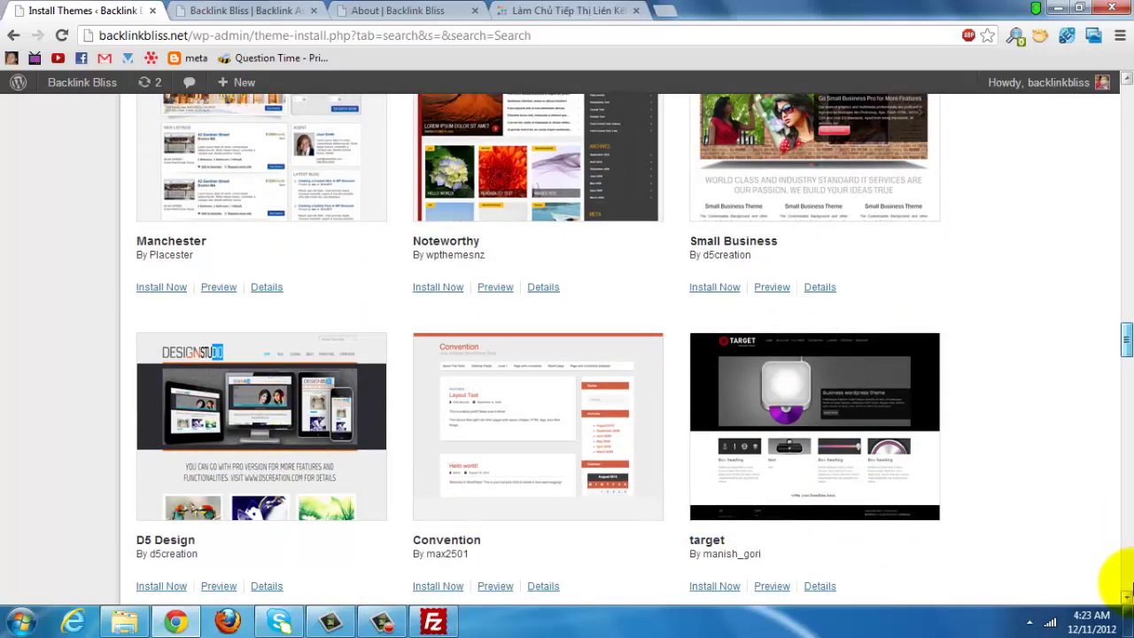
pyautogui.scroll(-3, 1127, 585)
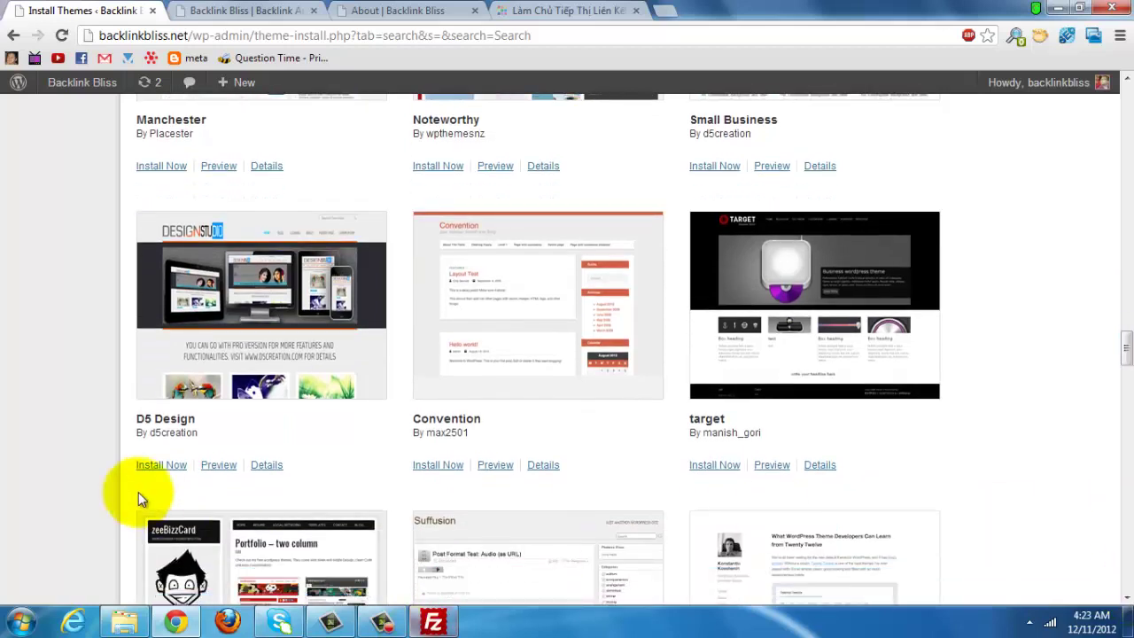
pyautogui.click(162, 466)
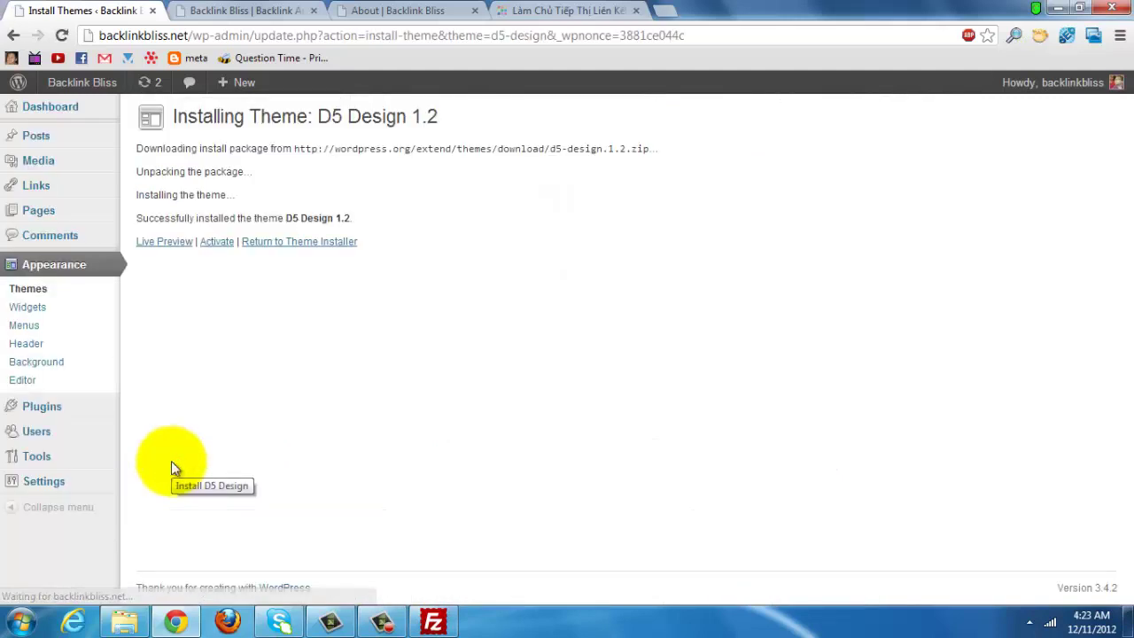
pyautogui.click(209, 247)
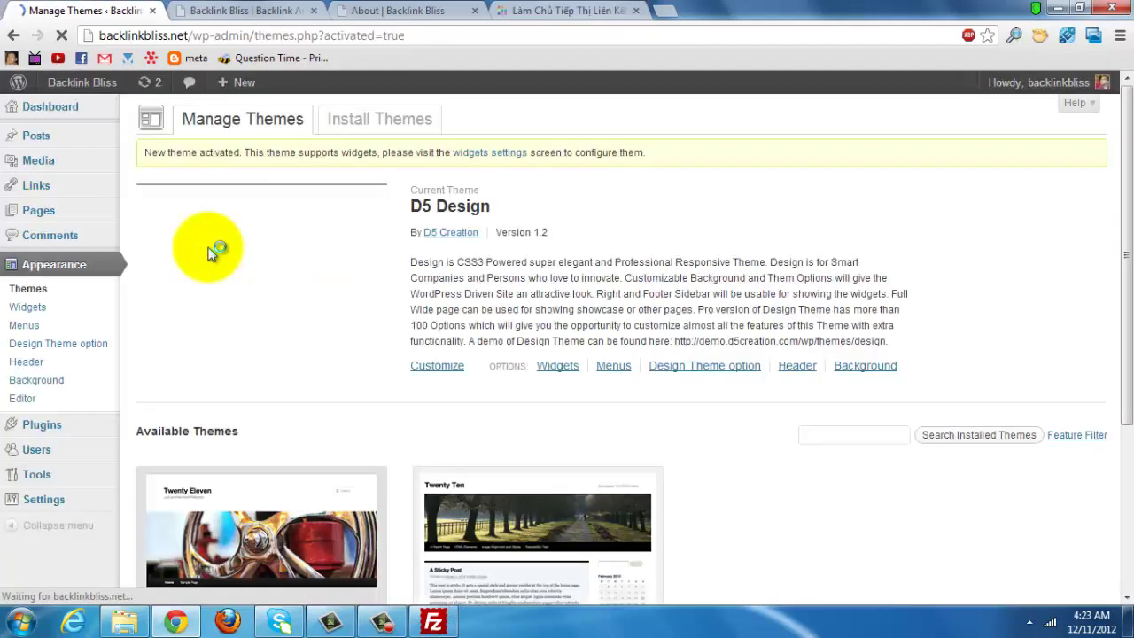
# Step: Open the Backlink Bliss site in a new browser tab and look over its homepage with the new theme
pyautogui.moveTo(53, 80)
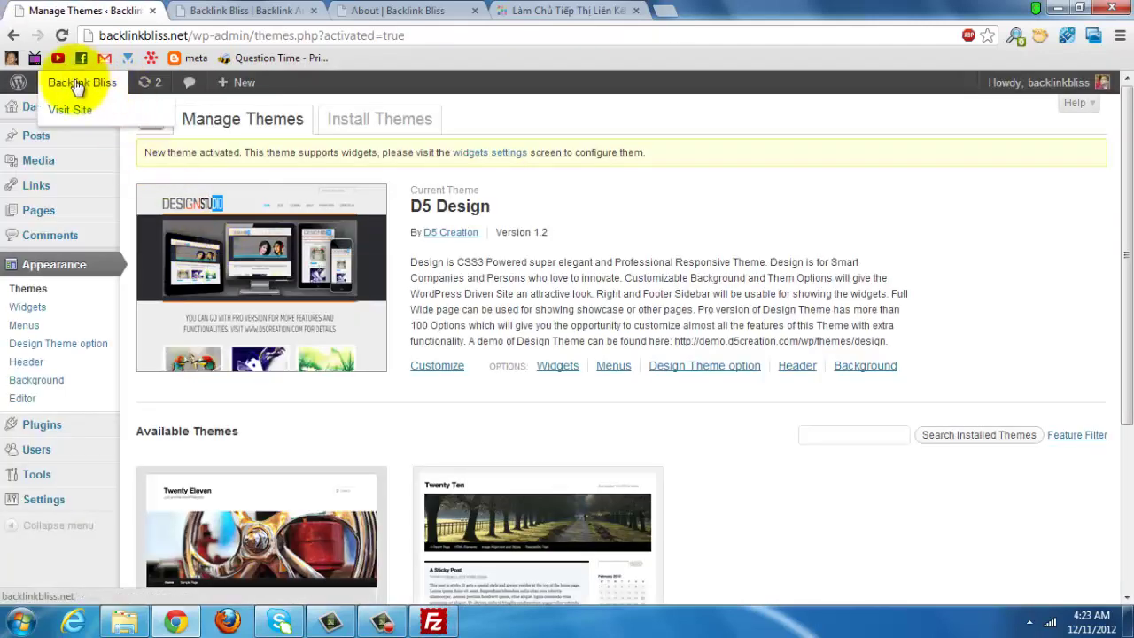
pyautogui.rightClick(67, 114)
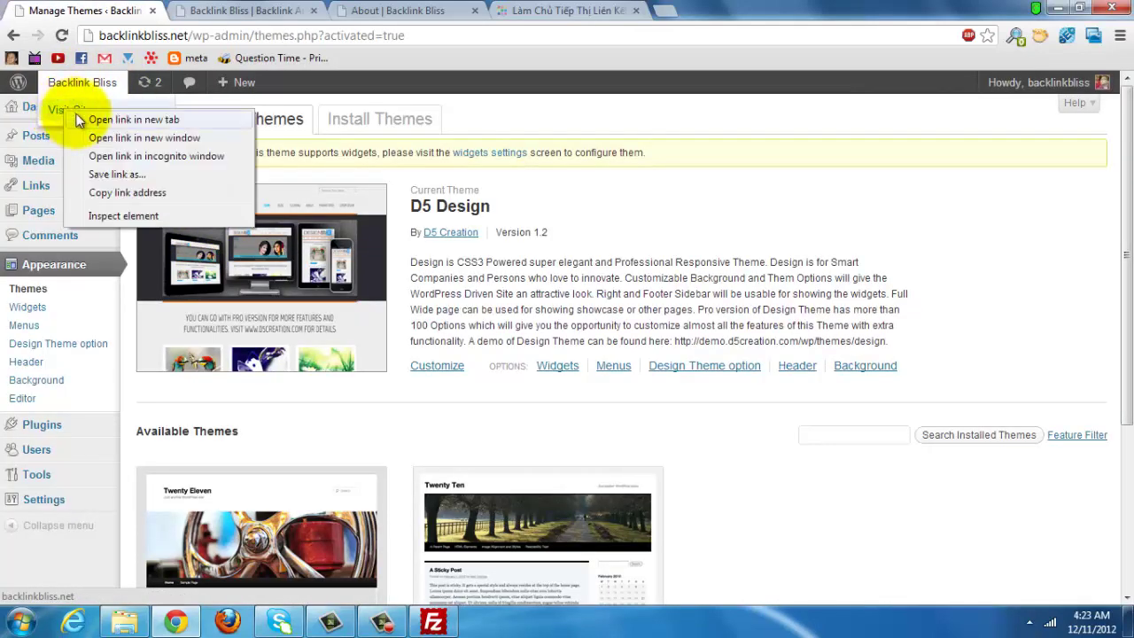
pyautogui.click(133, 120)
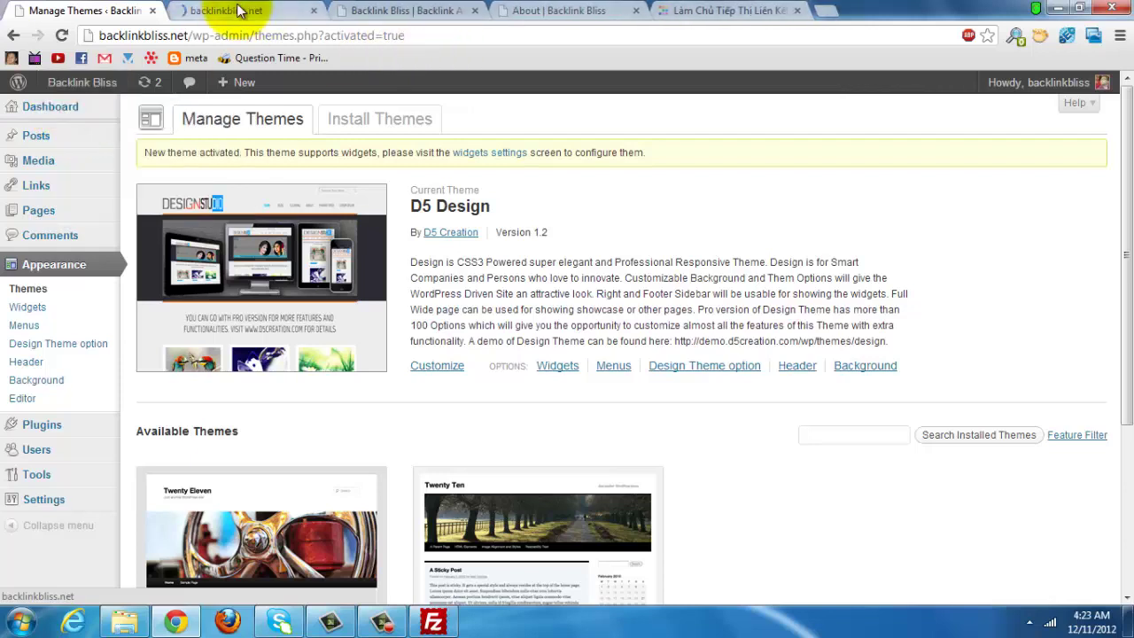
pyautogui.click(240, 11)
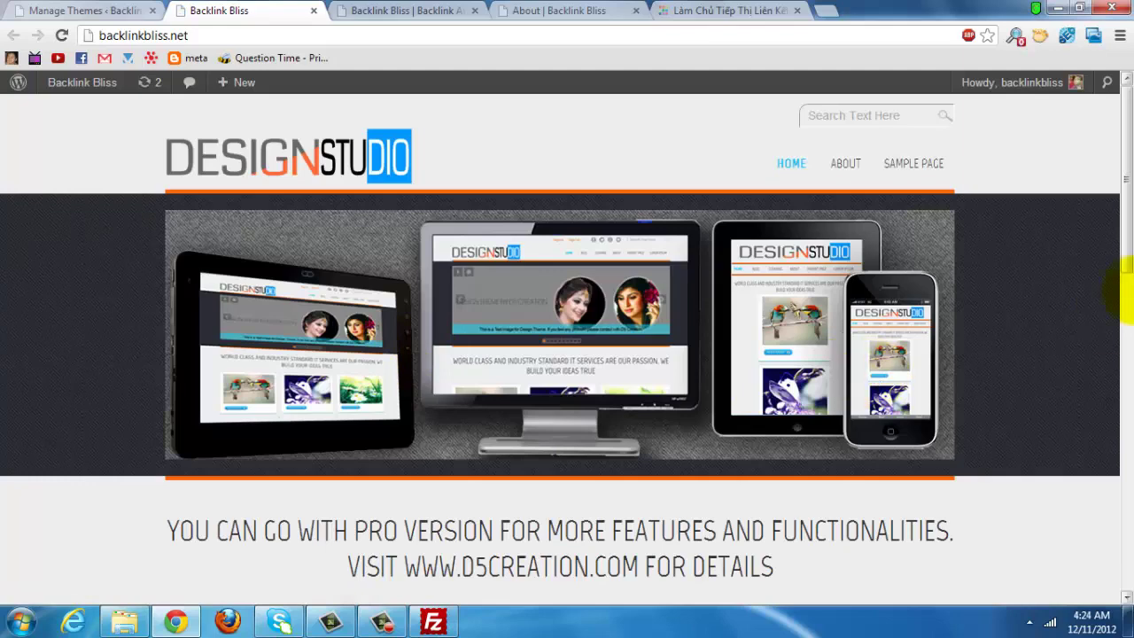
pyautogui.moveTo(1125, 204); pyautogui.dragTo(1129, 368)
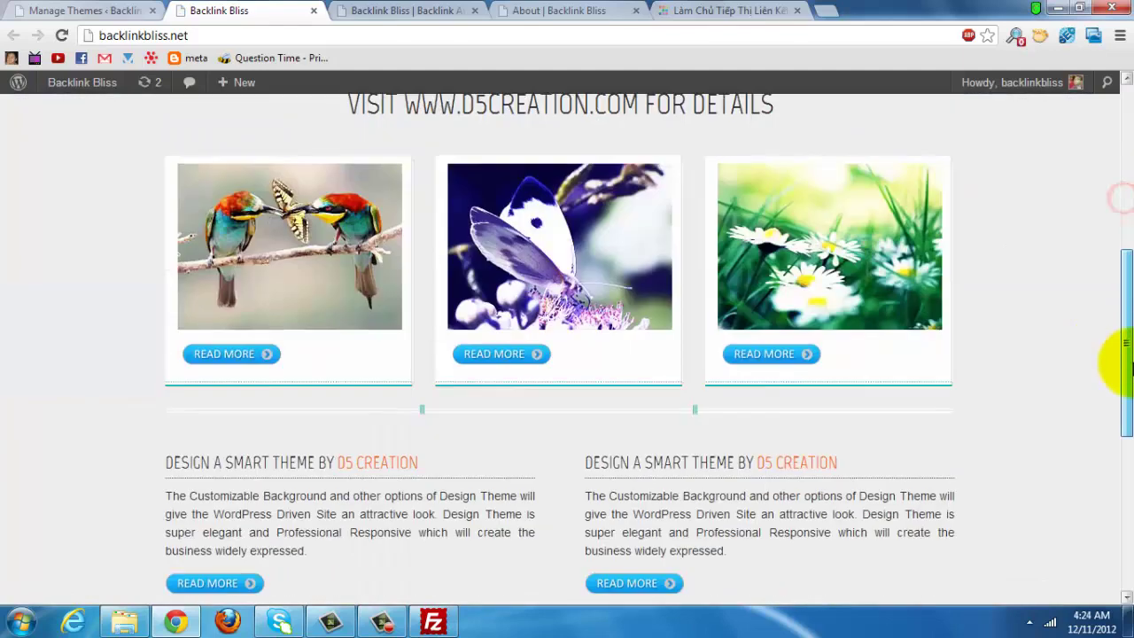